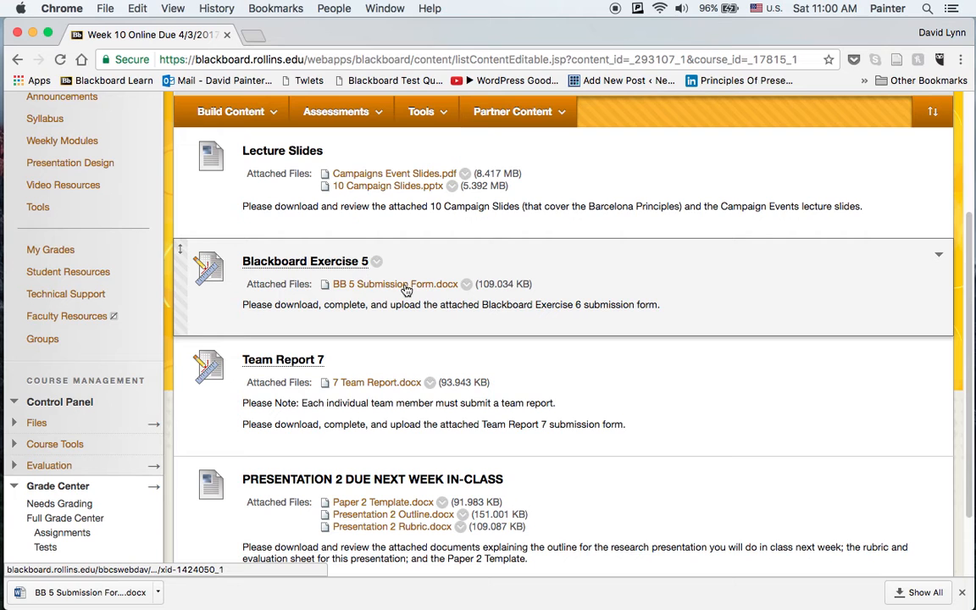
Open the downloaded BB 5 Submission Form document in Word and go to question 4.
click(115, 590)
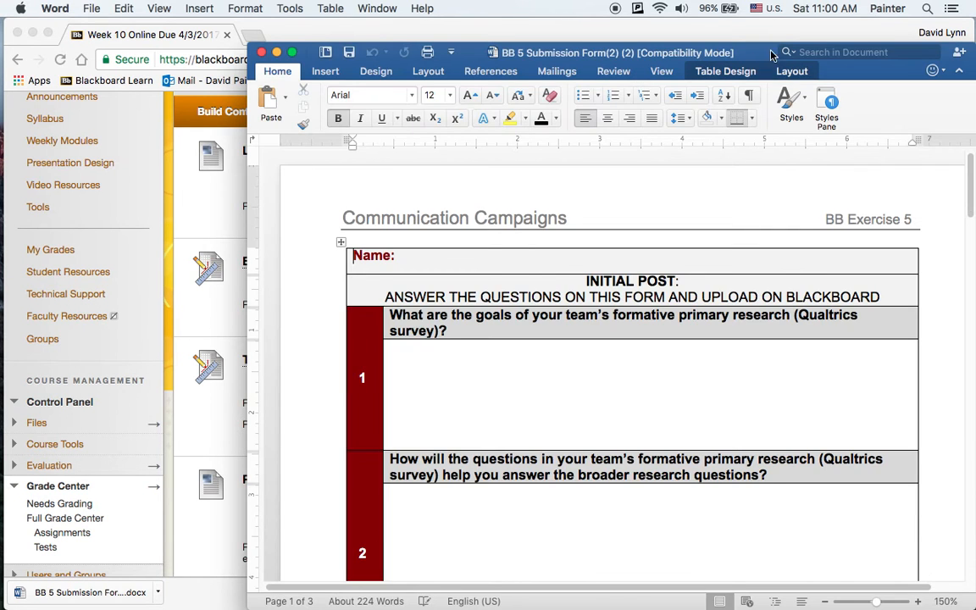
drag(746, 50, 651, 30)
drag(873, 150, 875, 242)
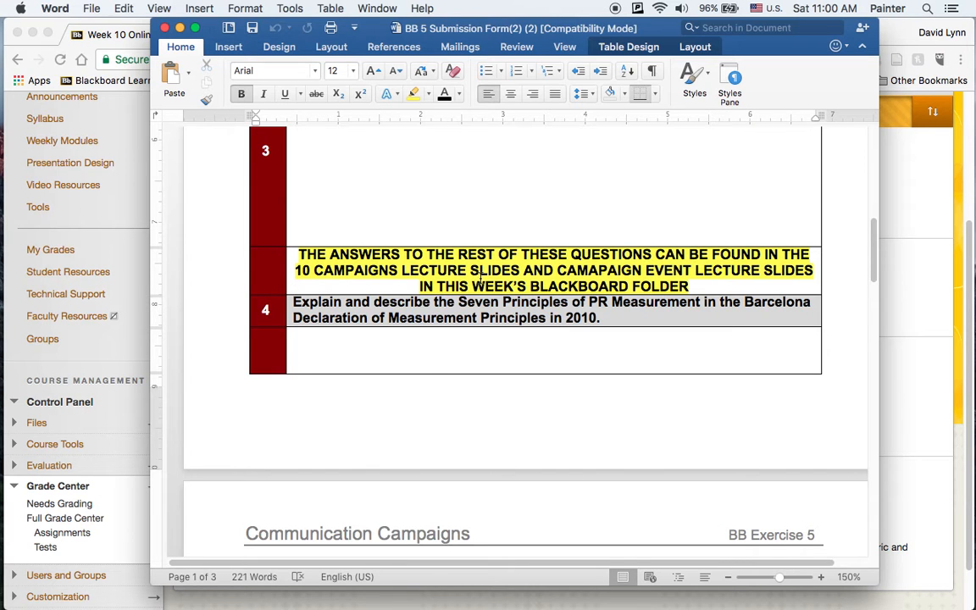
Correct the misspelled CAMAPAIGN to CAMPAIGN in the highlighted note above question 4, and close the document.
click(302, 269)
drag(302, 268, 559, 267)
click(600, 269)
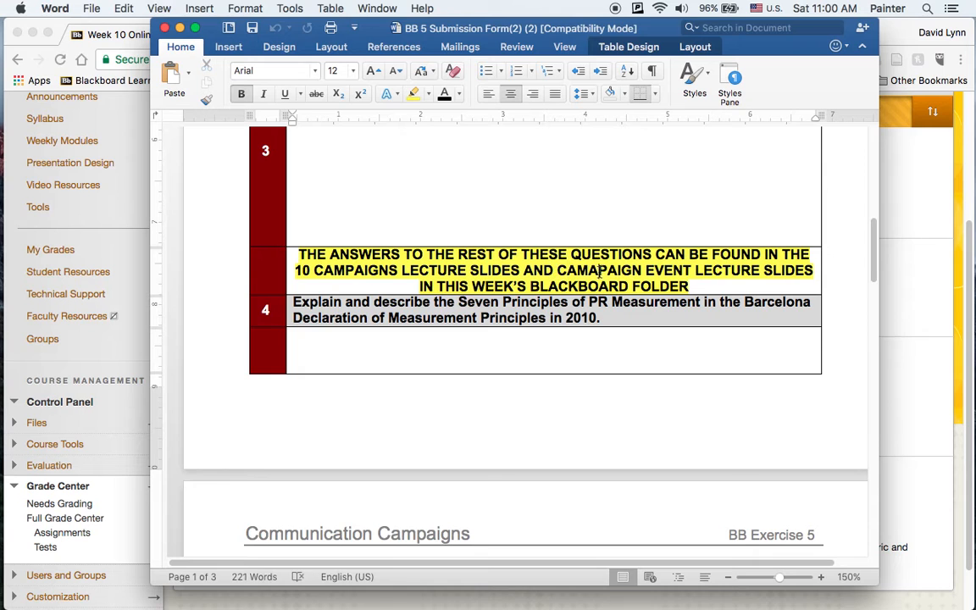
key(BackSpace)
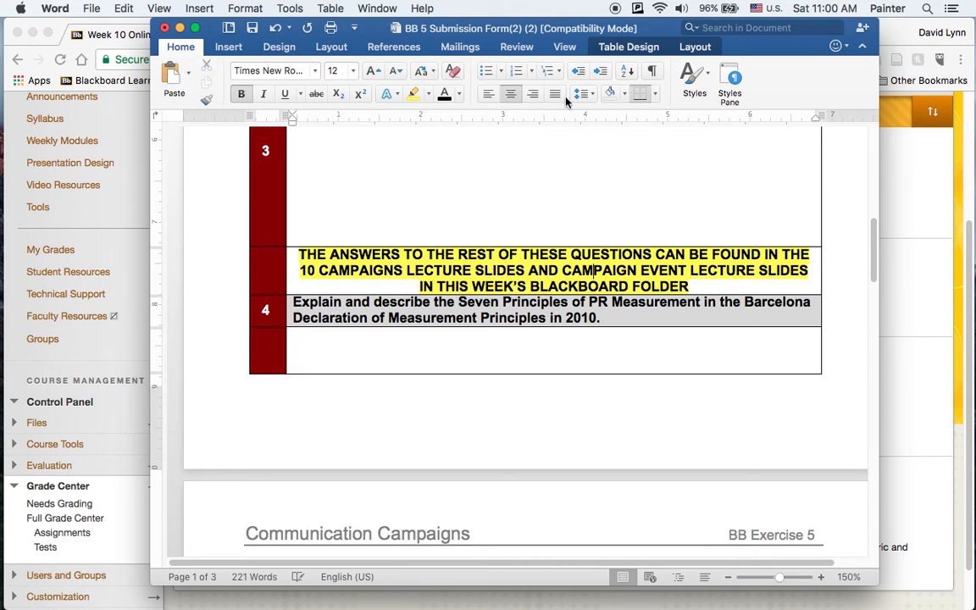
click(164, 31)
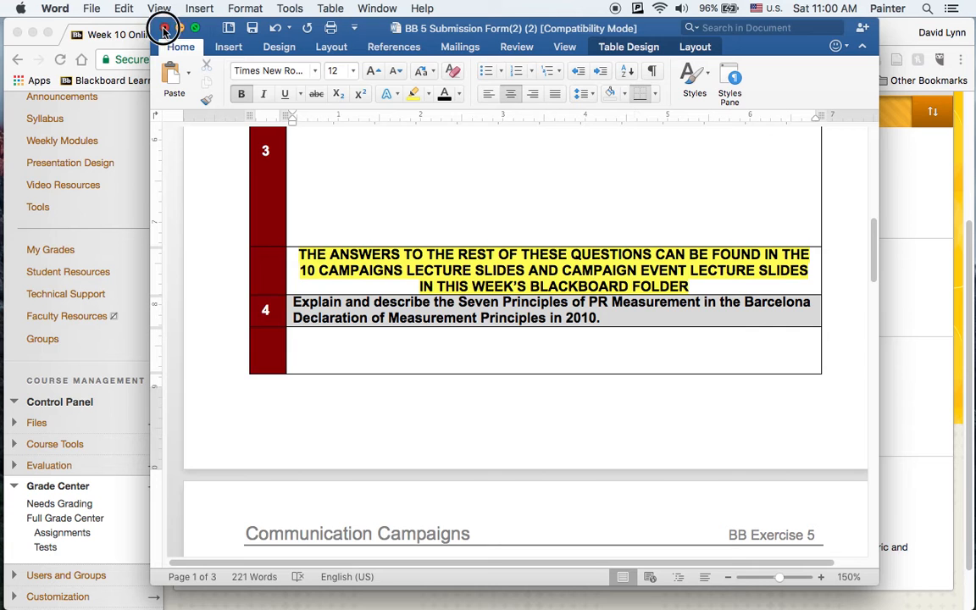
click(644, 140)
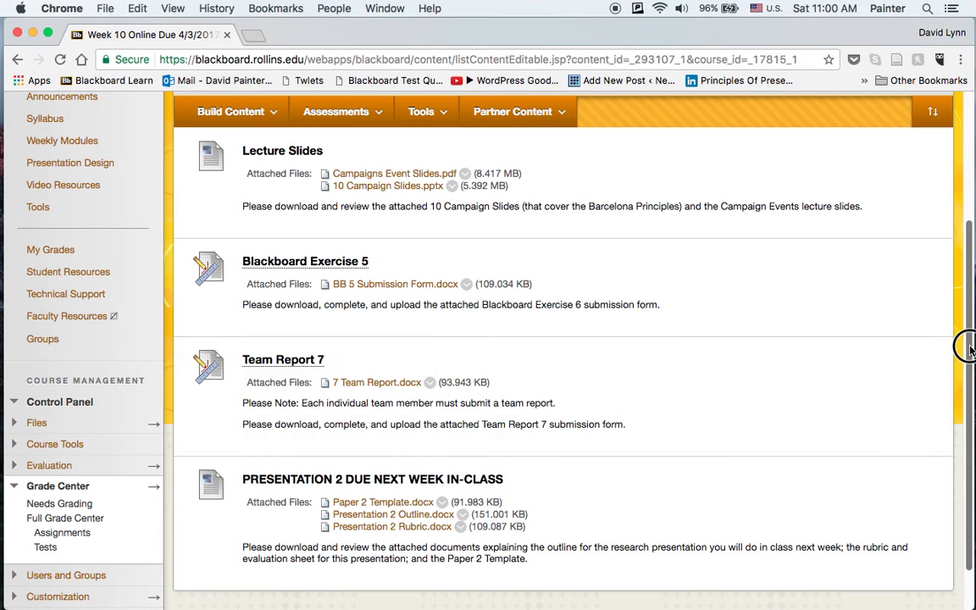
Review the files attached to the Presentation 2 item on the Week 10 course page.
drag(967, 347, 966, 388)
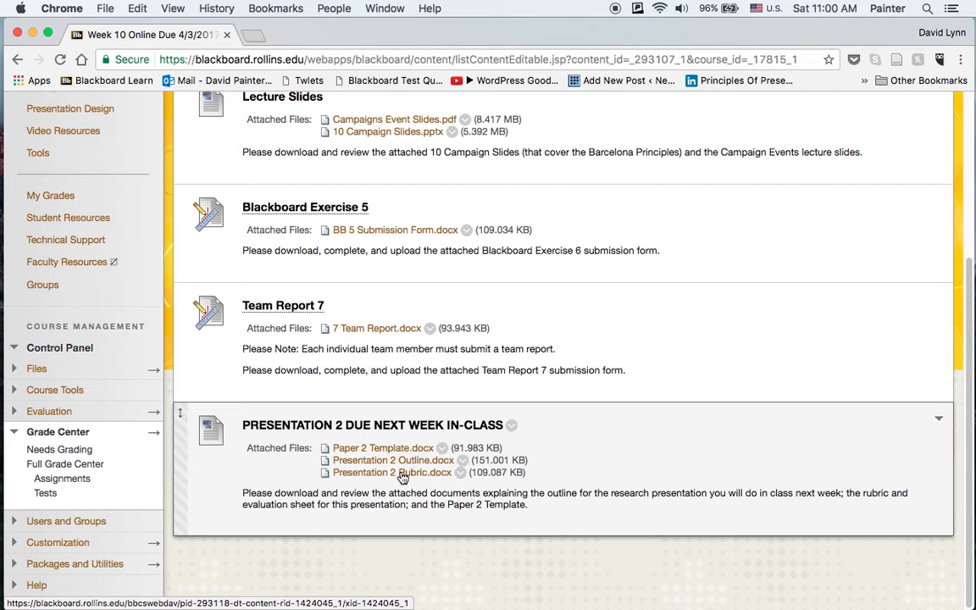
drag(972, 423, 972, 392)
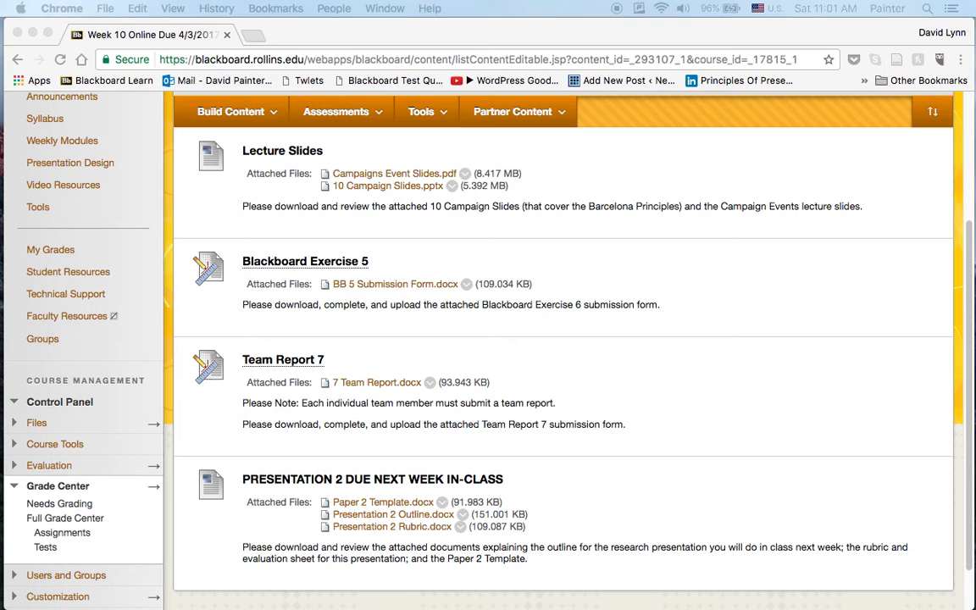
click(310, 480)
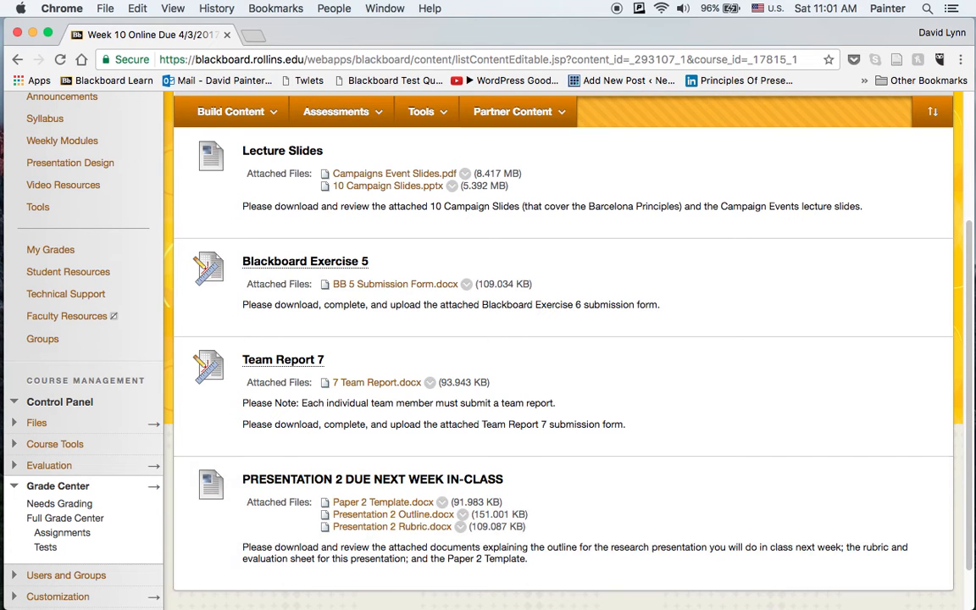
Switch to the Qualtrics window, widen it, and open the CFAM project of the Campaigns department.
drag(0, 66, 329, 23)
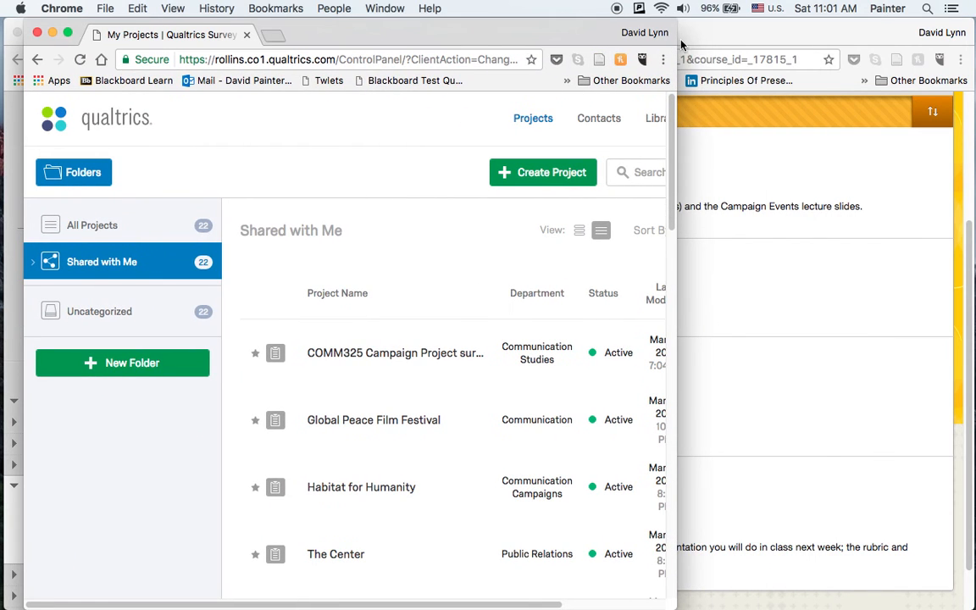
drag(677, 38, 949, 28)
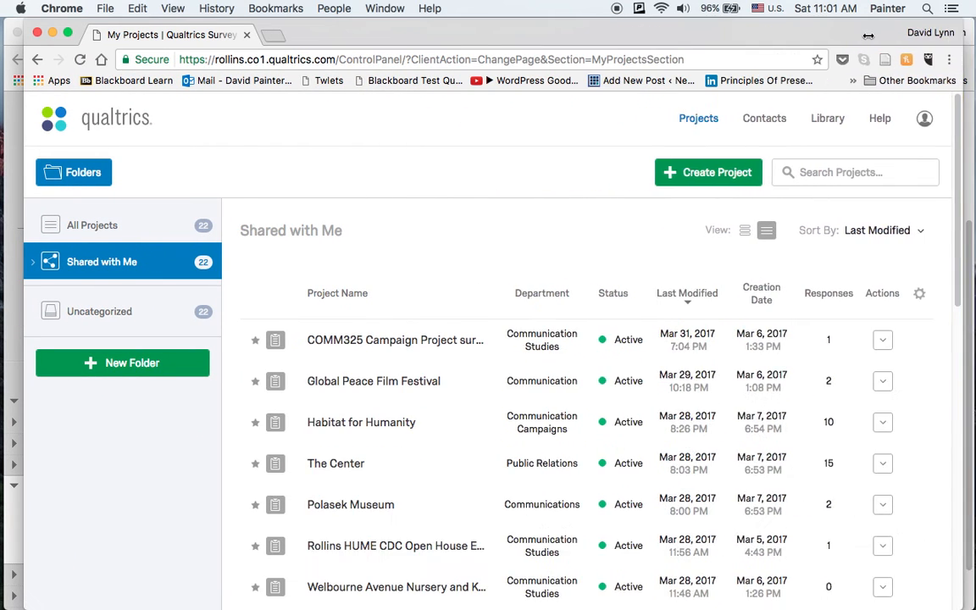
drag(959, 207, 958, 313)
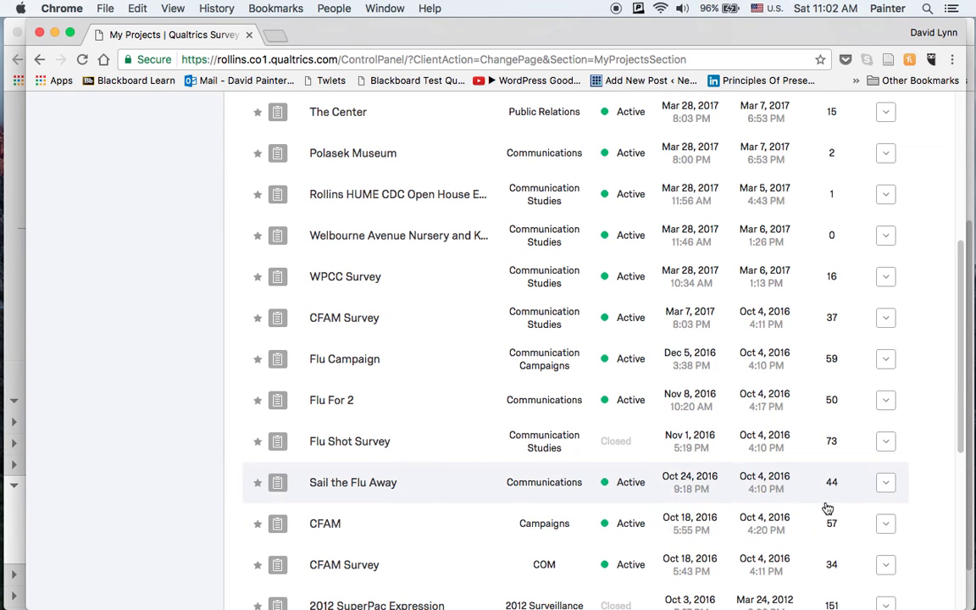
click(322, 526)
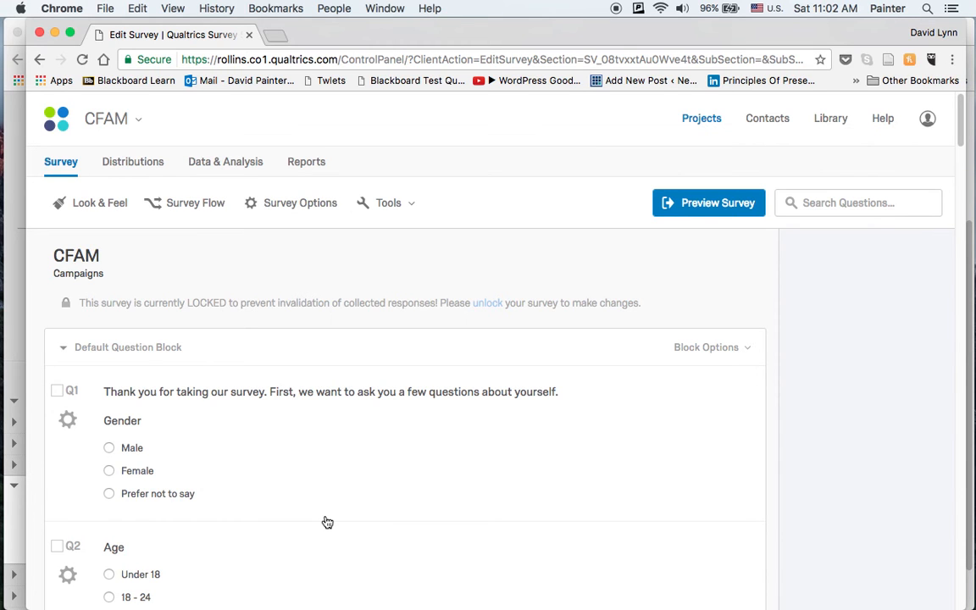
Widen the browser window to the edge of the screen and open the CFAM survey's reports.
click(535, 56)
mouse_move(523, 42)
mouse_down()
mouse_move(533, 35)
mouse_move(524, 35)
mouse_up()
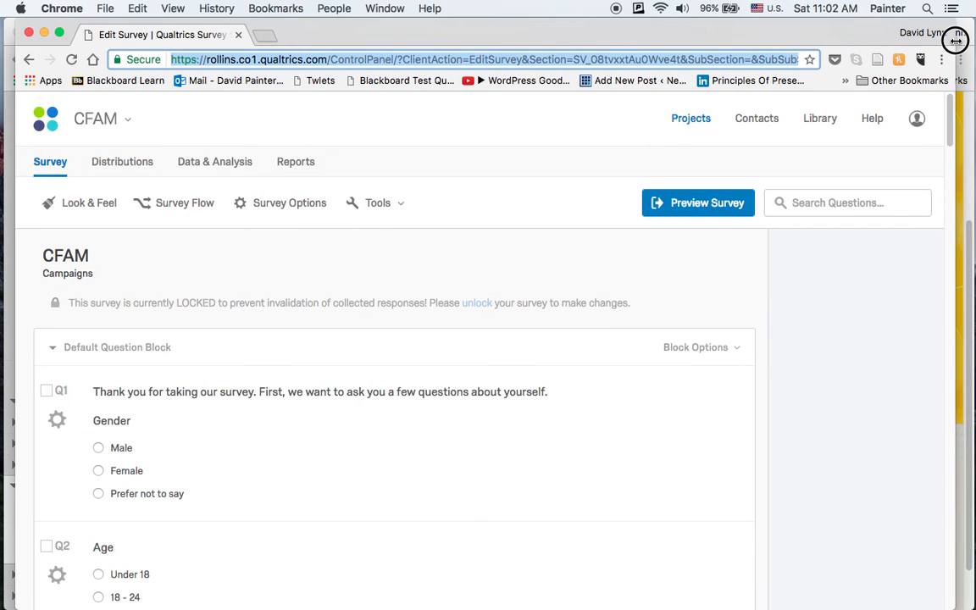
drag(956, 41, 975, 41)
click(304, 161)
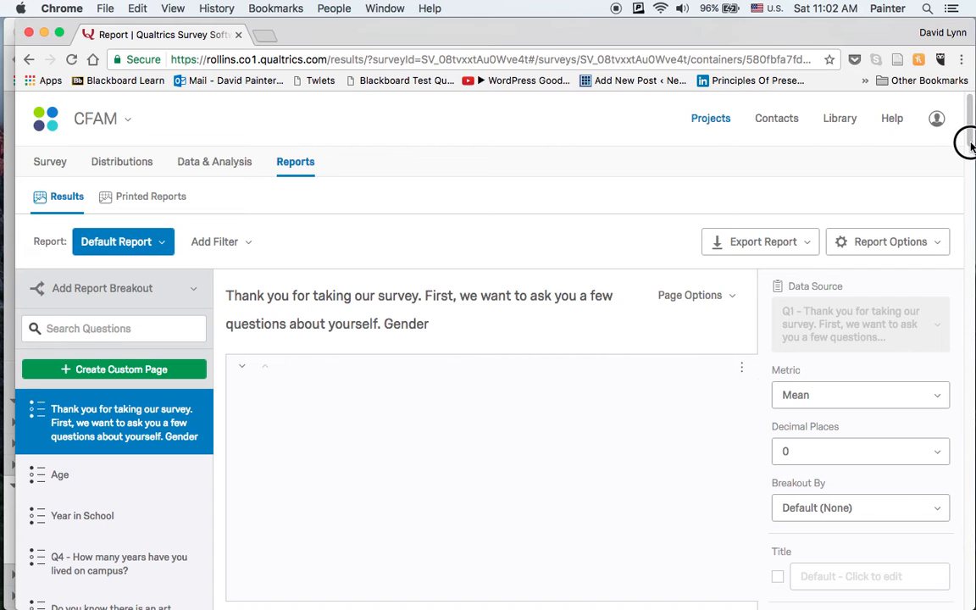
Change the Gender question's results table into a bar chart visualization.
drag(971, 138, 970, 161)
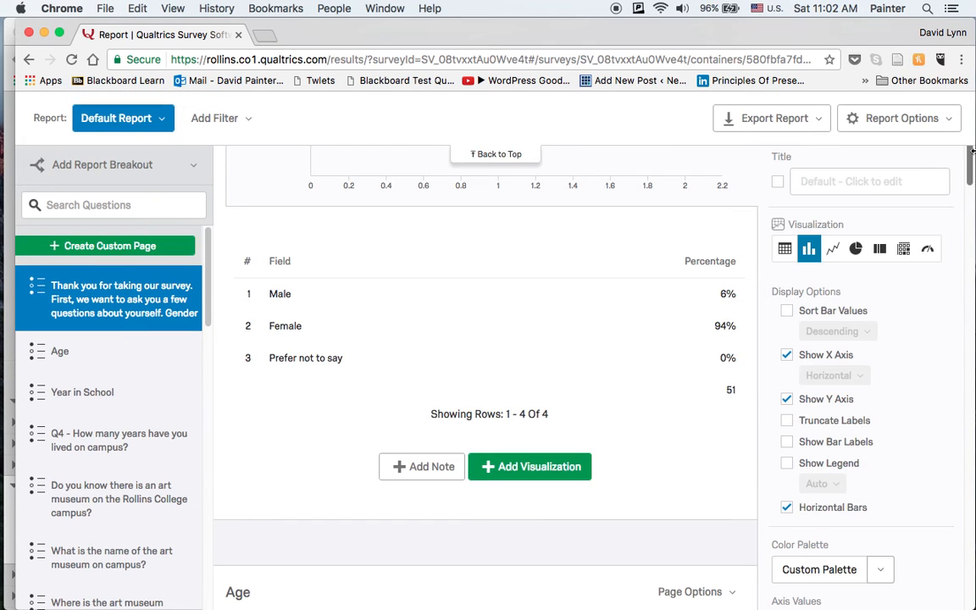
click(497, 240)
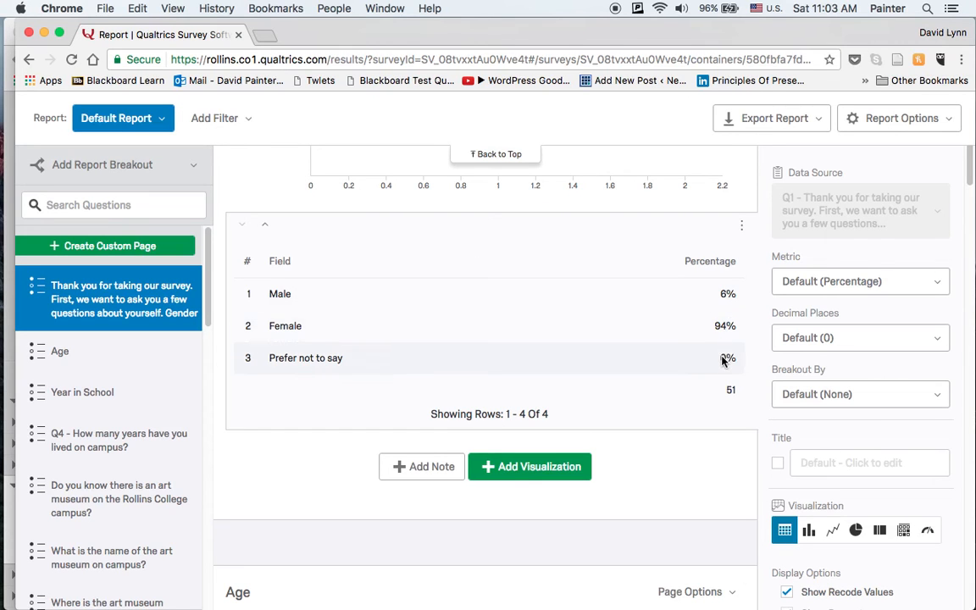
click(809, 531)
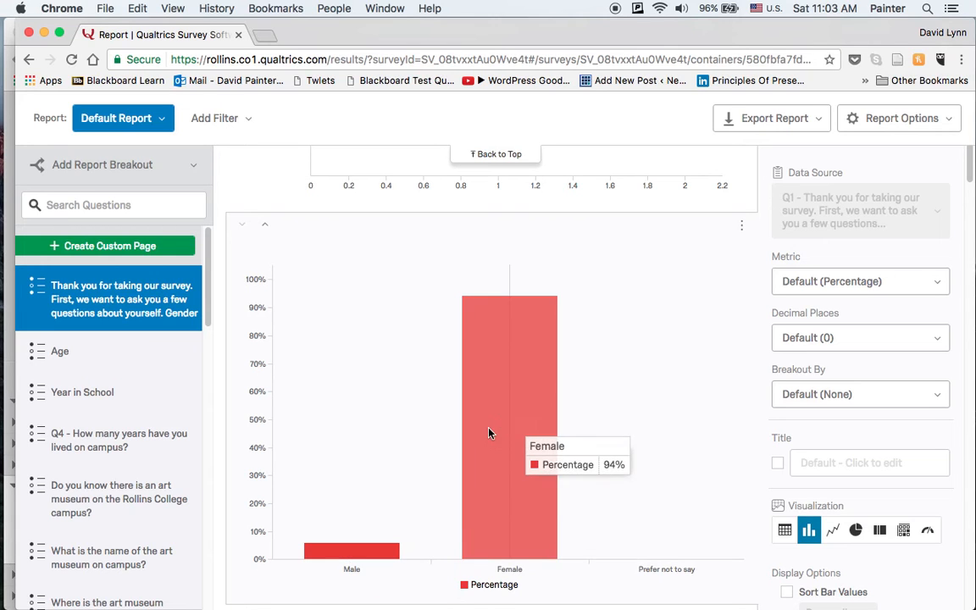
Look through the export options offered for the Gender chart, the whole report and the Gender page.
click(742, 227)
mouse_move(725, 282)
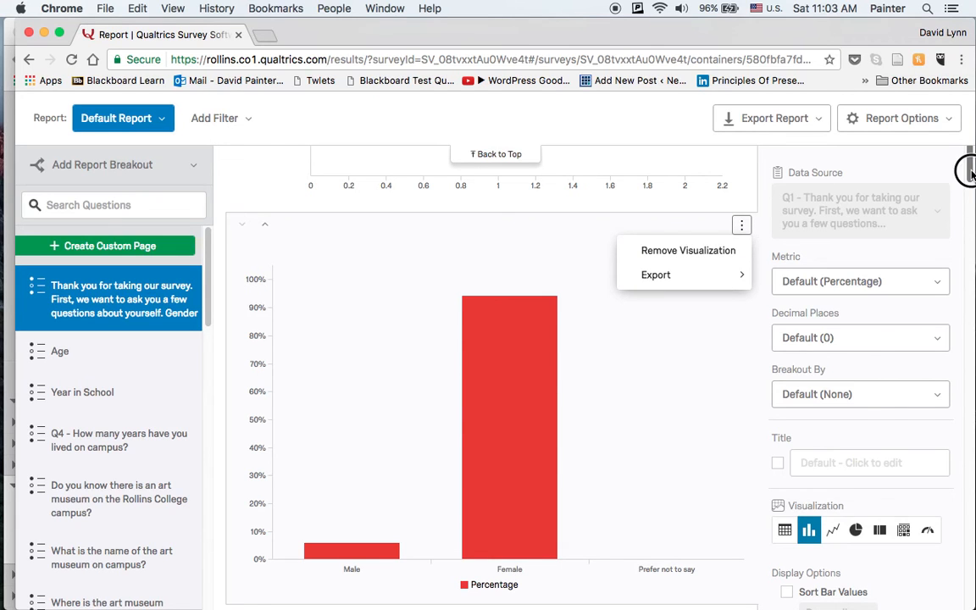
drag(972, 174, 971, 170)
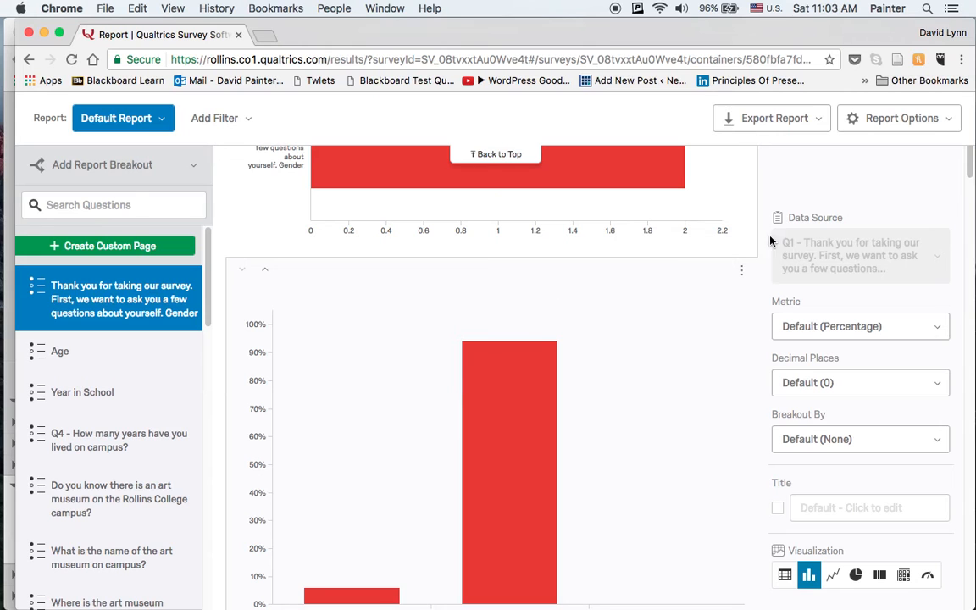
drag(970, 167, 970, 171)
click(742, 209)
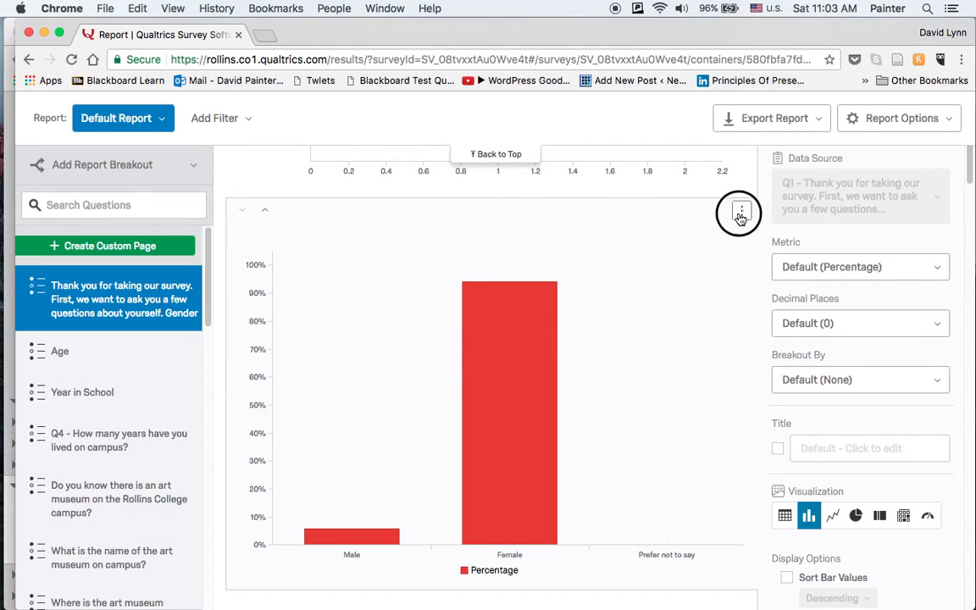
click(816, 121)
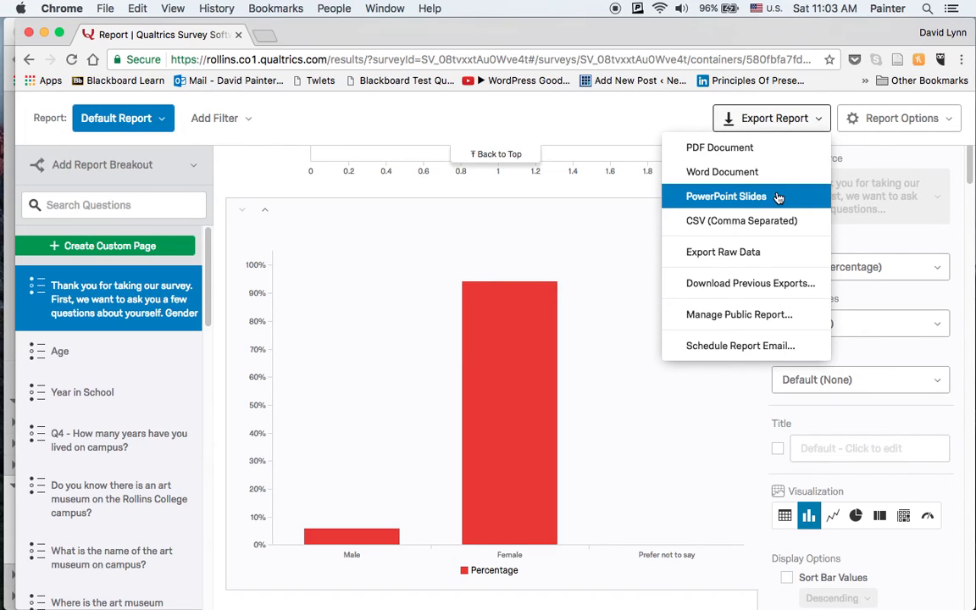
click(651, 286)
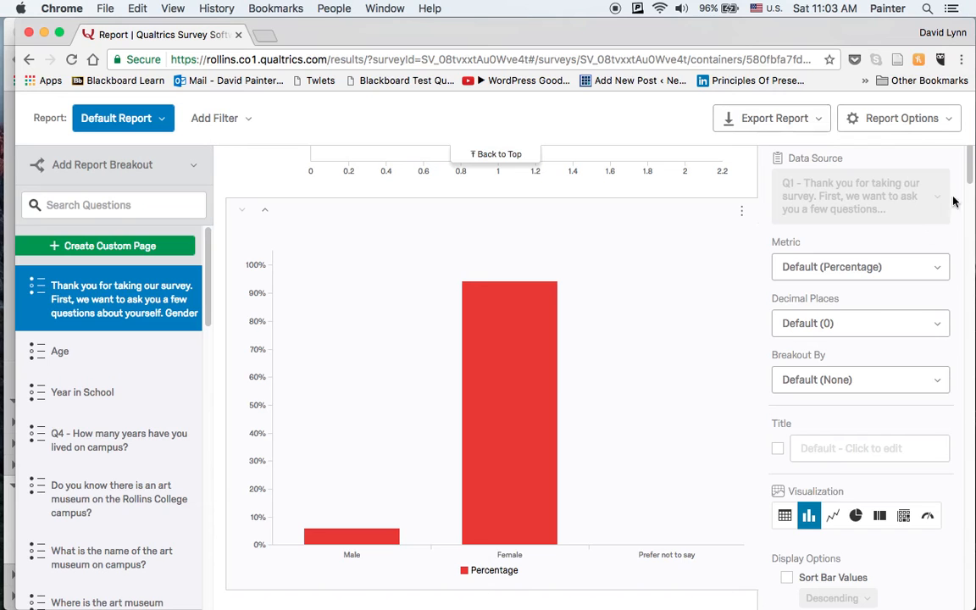
drag(970, 171, 967, 135)
click(730, 225)
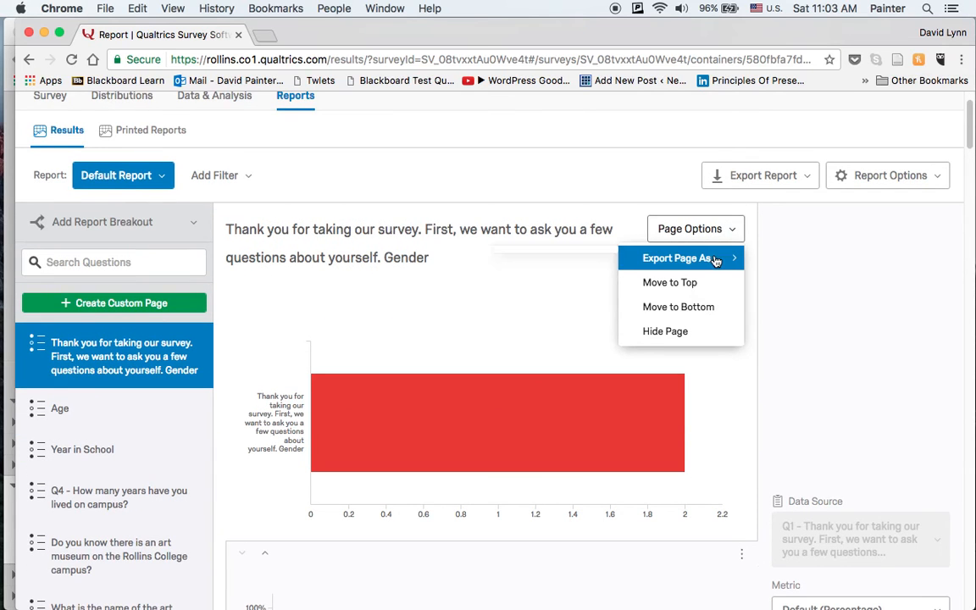
mouse_move(714, 262)
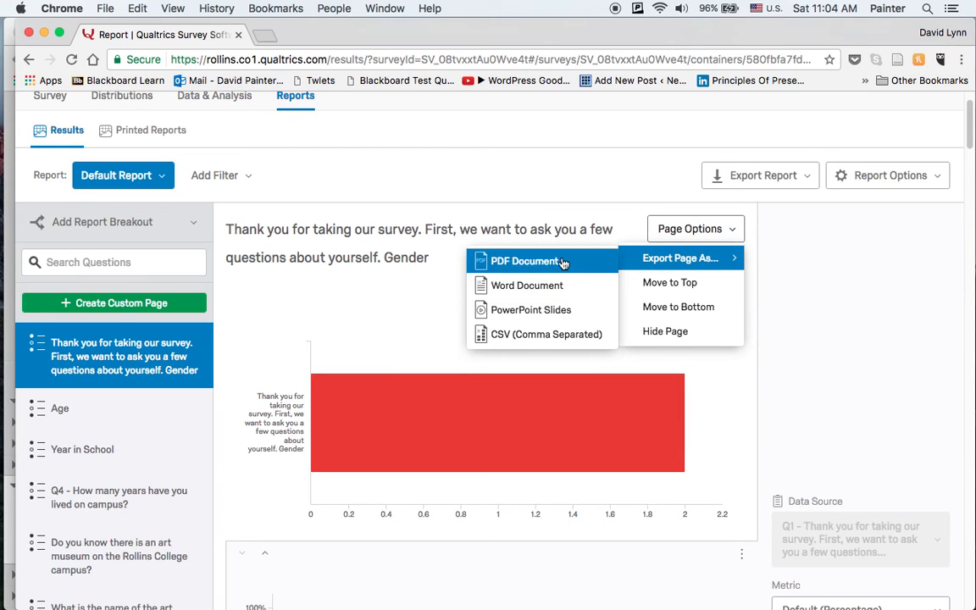
drag(969, 132, 967, 173)
Export the Gender percentage bar chart as a PNG image.
click(741, 257)
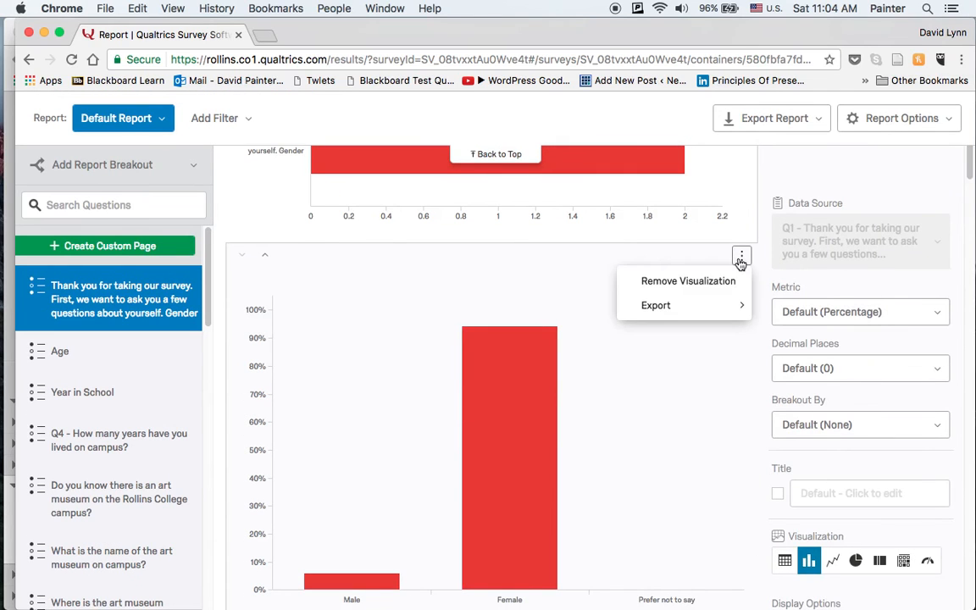
mouse_move(677, 305)
click(547, 305)
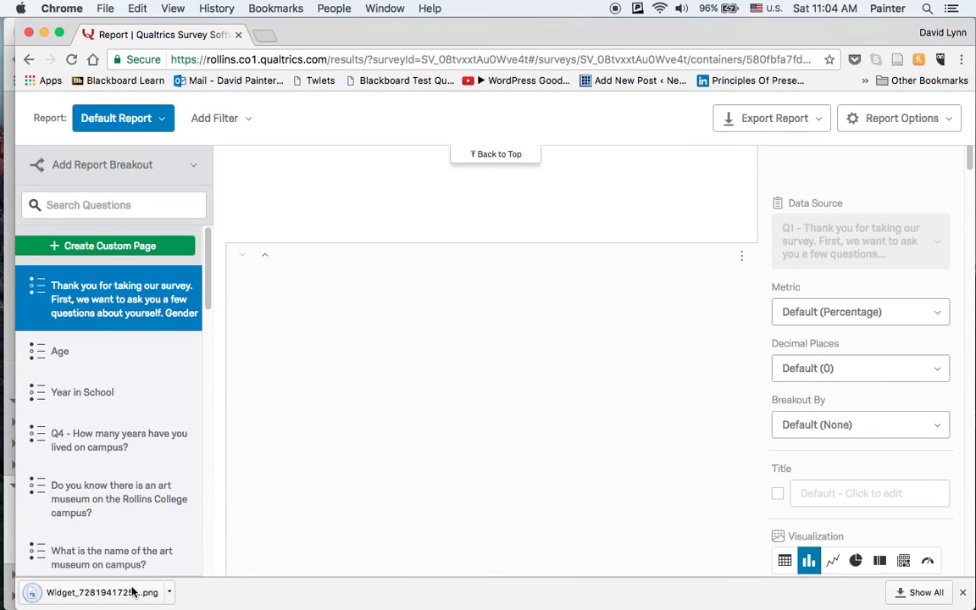
Open the downloaded chart image in Preview and enlarge and reposition its window.
click(132, 591)
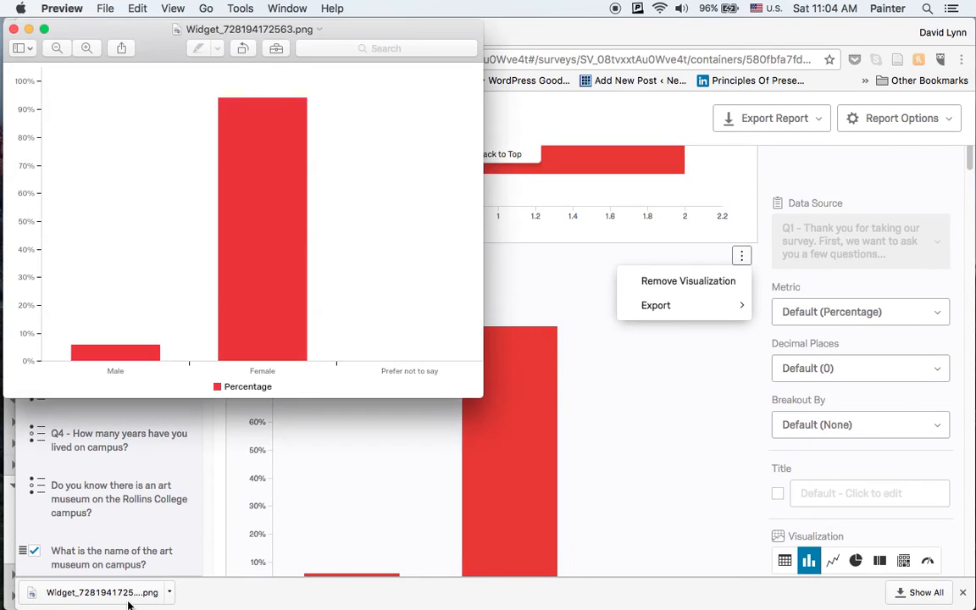
drag(482, 414, 782, 465)
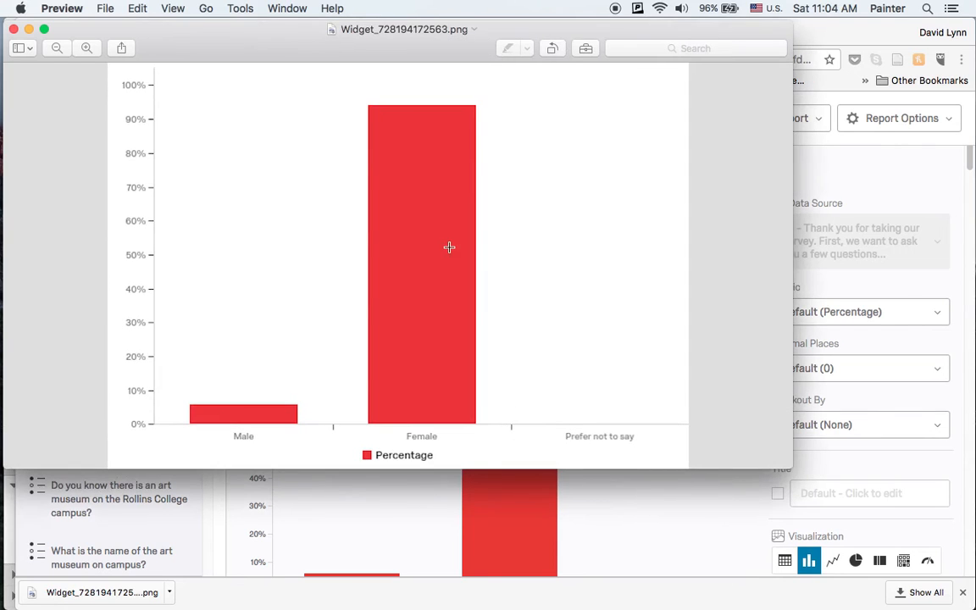
drag(264, 36, 284, 35)
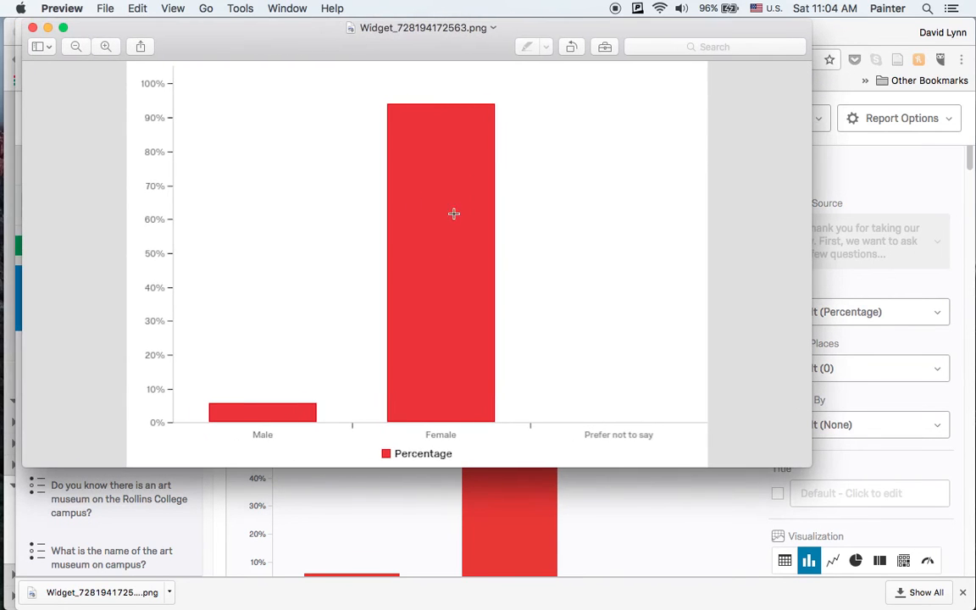
Draw a rectangle annotation inside the Female bar and enter 94 as its text.
click(241, 8)
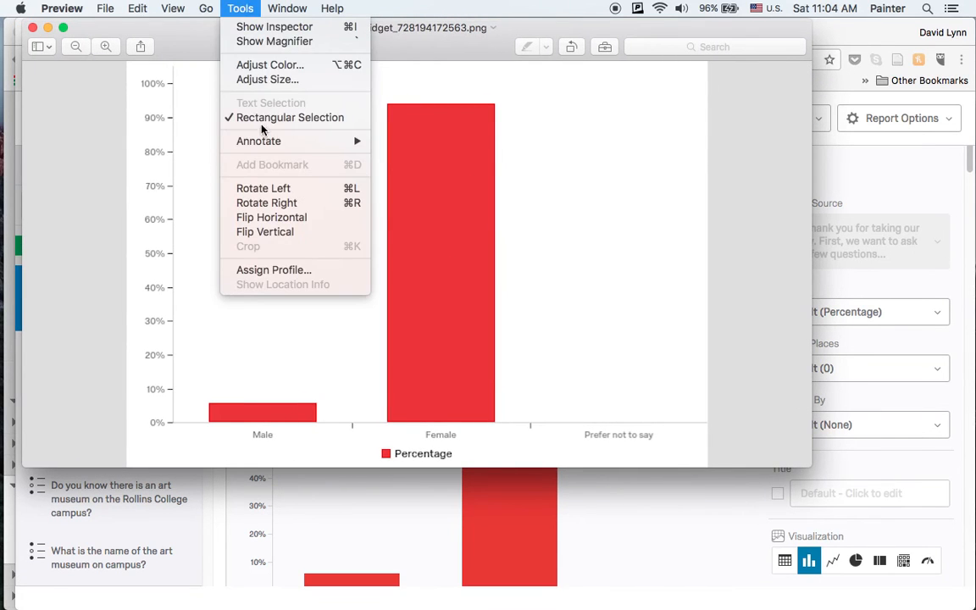
mouse_move(261, 141)
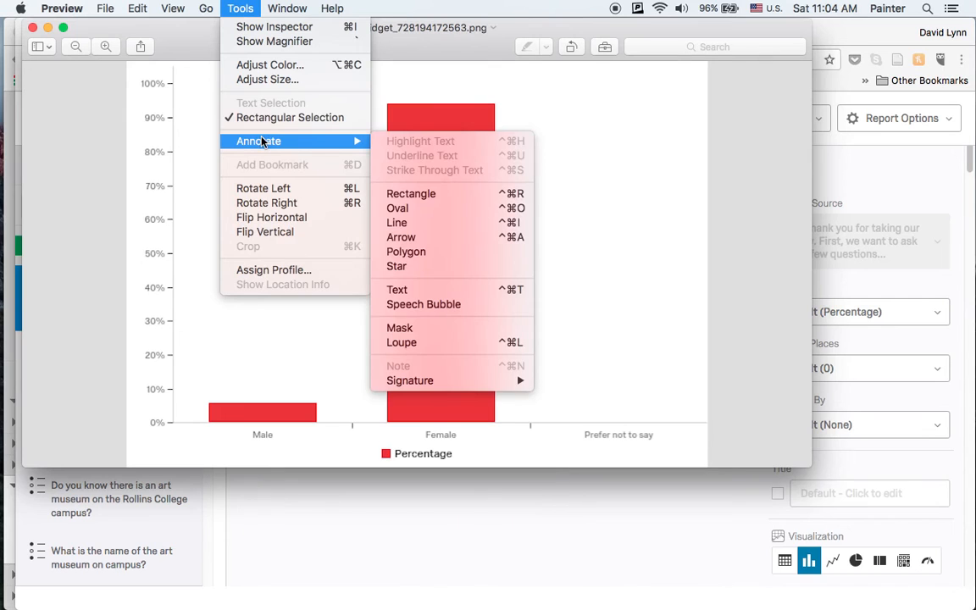
click(416, 193)
drag(326, 219, 400, 256)
drag(509, 256, 485, 261)
click(442, 298)
double_click(438, 299)
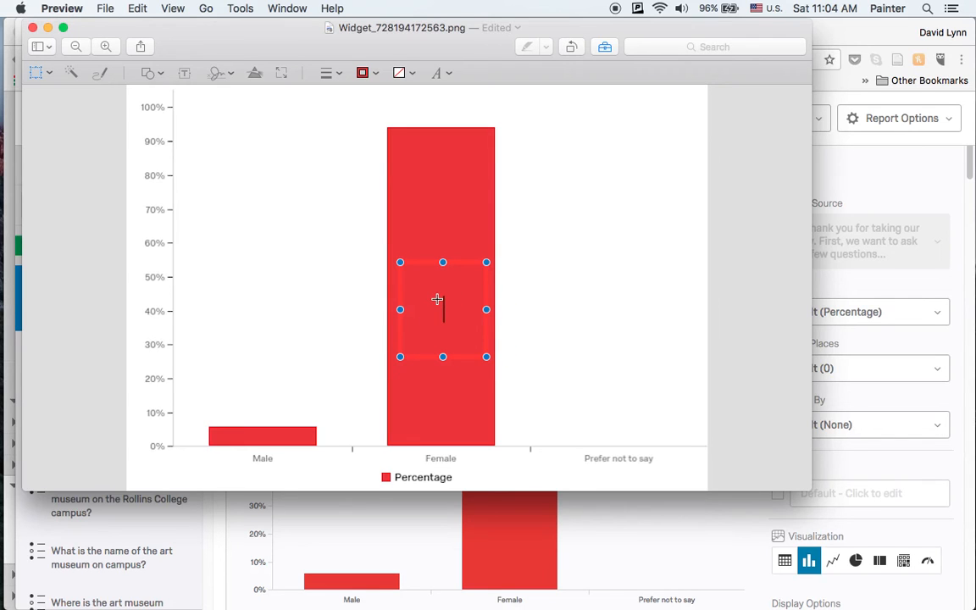
Recolor the 94 label inside the Female bar white and close the annotated chart image.
mouse_move(458, 310)
mouse_down()
mouse_move(426, 310)
mouse_move(455, 310)
mouse_up()
double_click(443, 311)
click(447, 73)
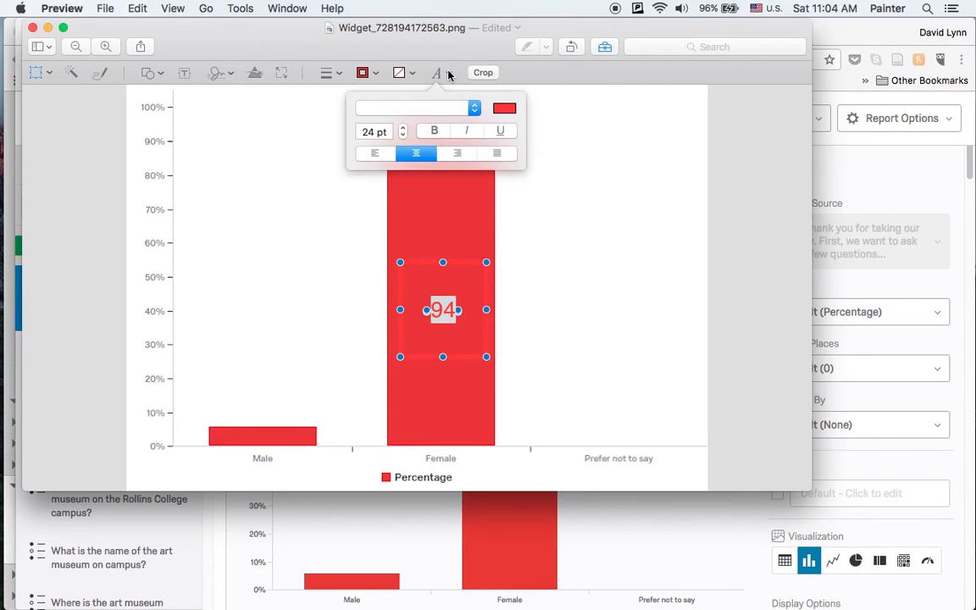
click(505, 110)
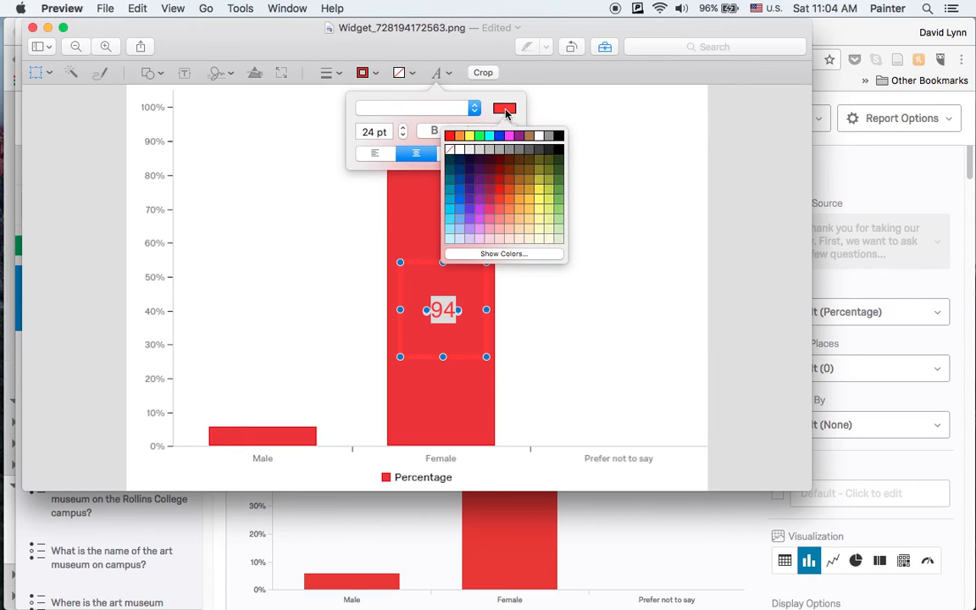
click(536, 135)
click(452, 277)
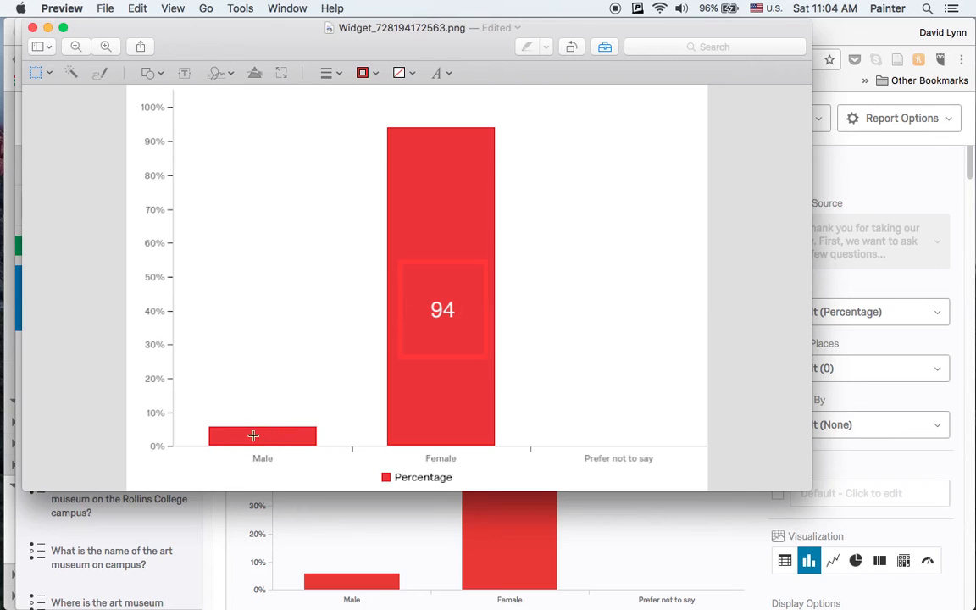
click(32, 28)
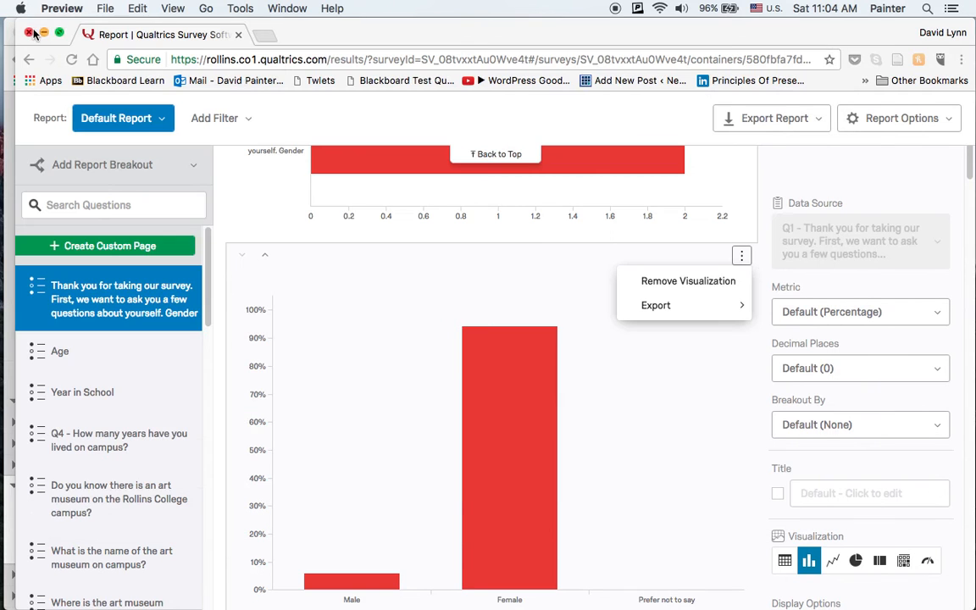
In the Qualtrics report, try the Gender percentage visualization as a simple table and return it to a bar chart.
click(972, 165)
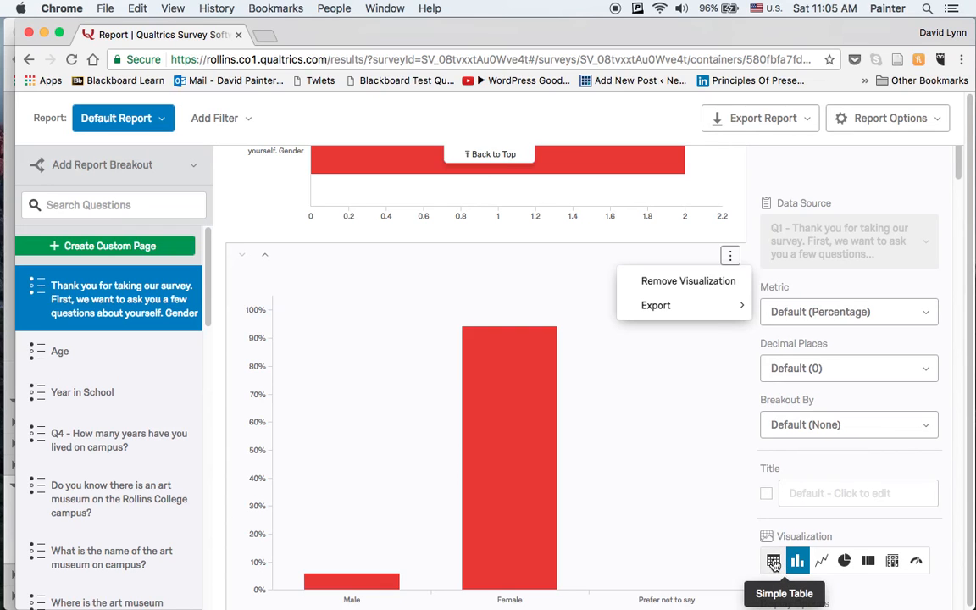
click(773, 561)
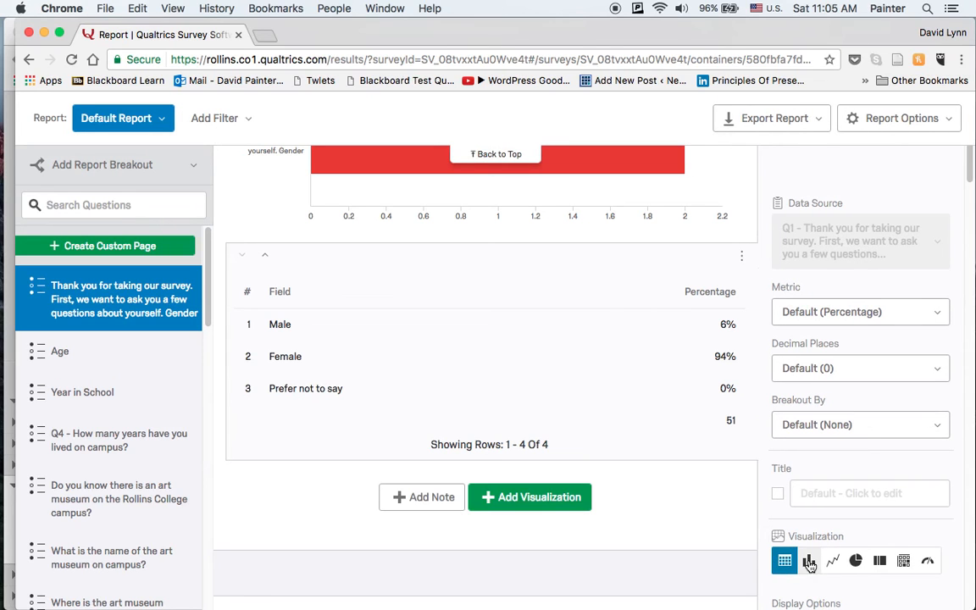
click(809, 562)
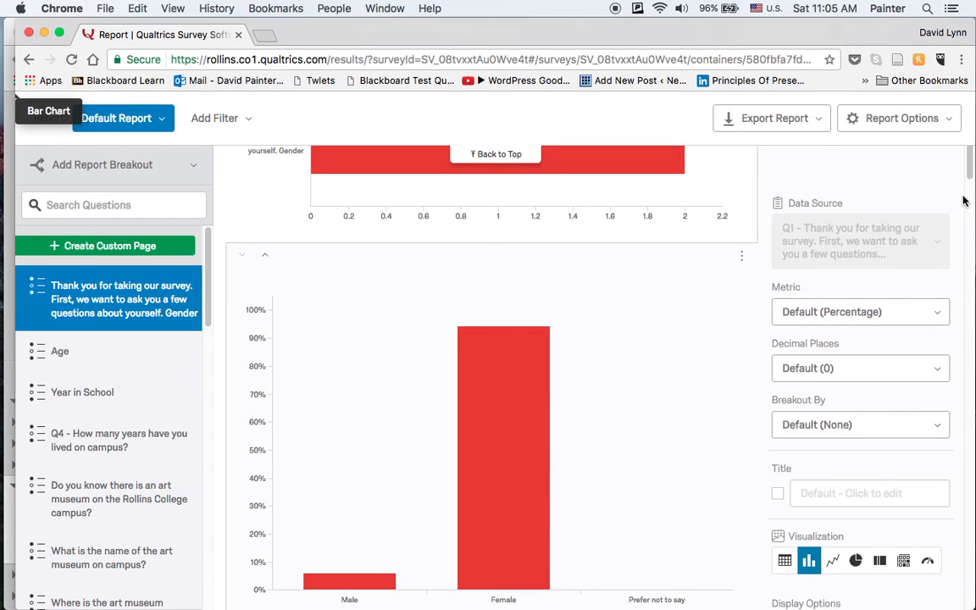
Set the metric of the Gender bar chart to Response Count.
click(857, 312)
click(860, 474)
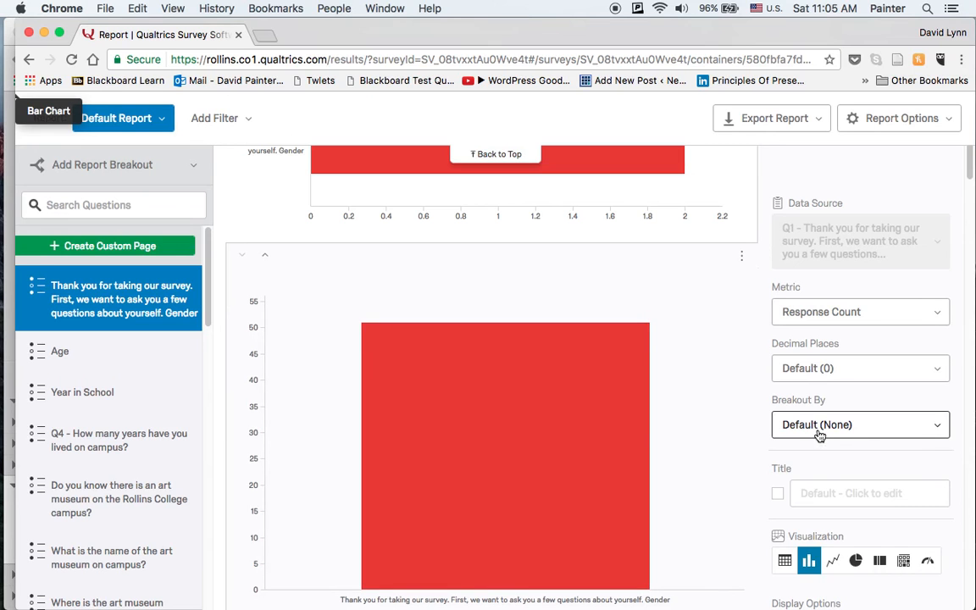
Change the Age question's percentage table to a bar chart.
drag(968, 165, 967, 264)
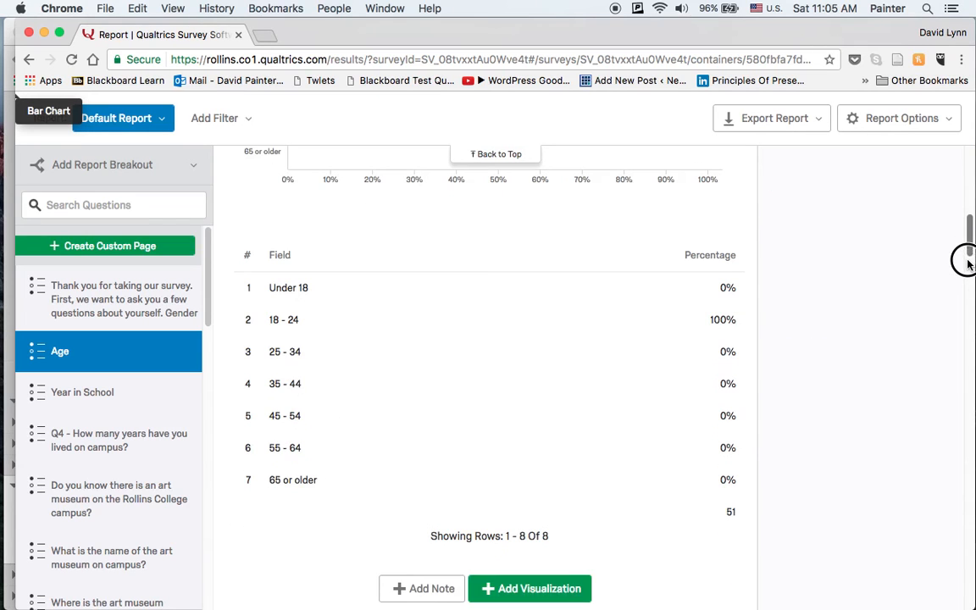
click(630, 341)
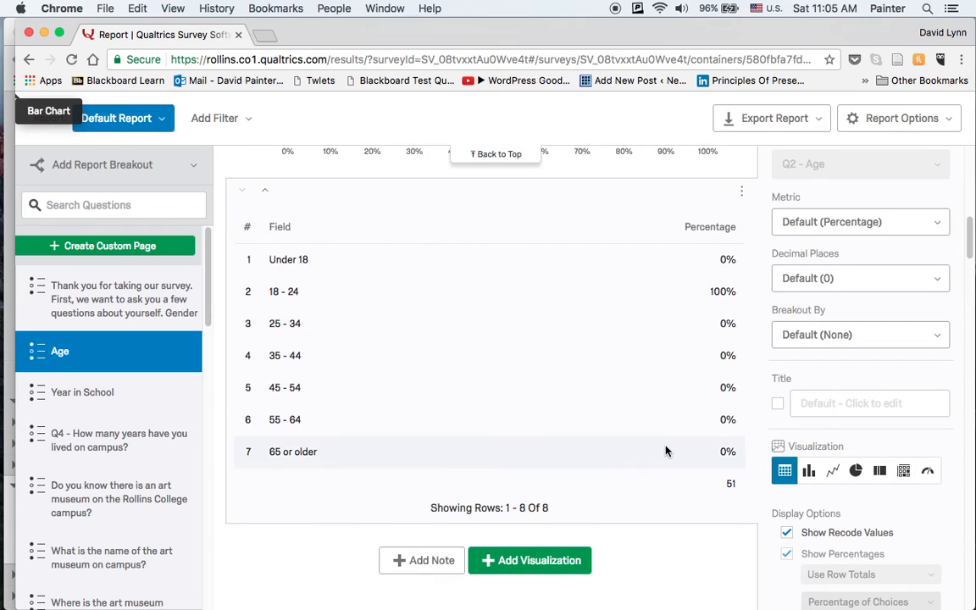
click(807, 473)
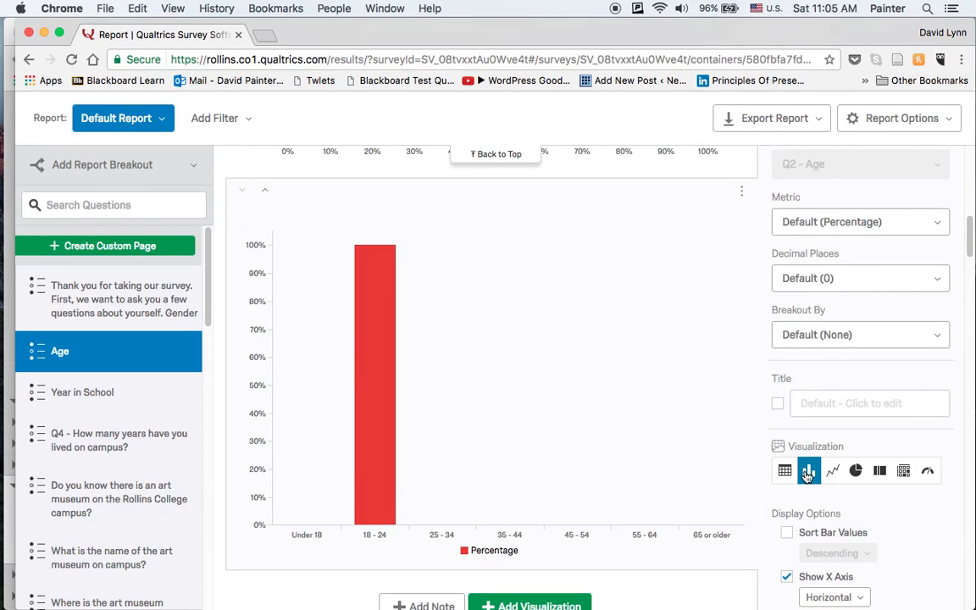
Try vertical bars on the Year in School chart and restore its horizontal bars.
drag(968, 249, 967, 293)
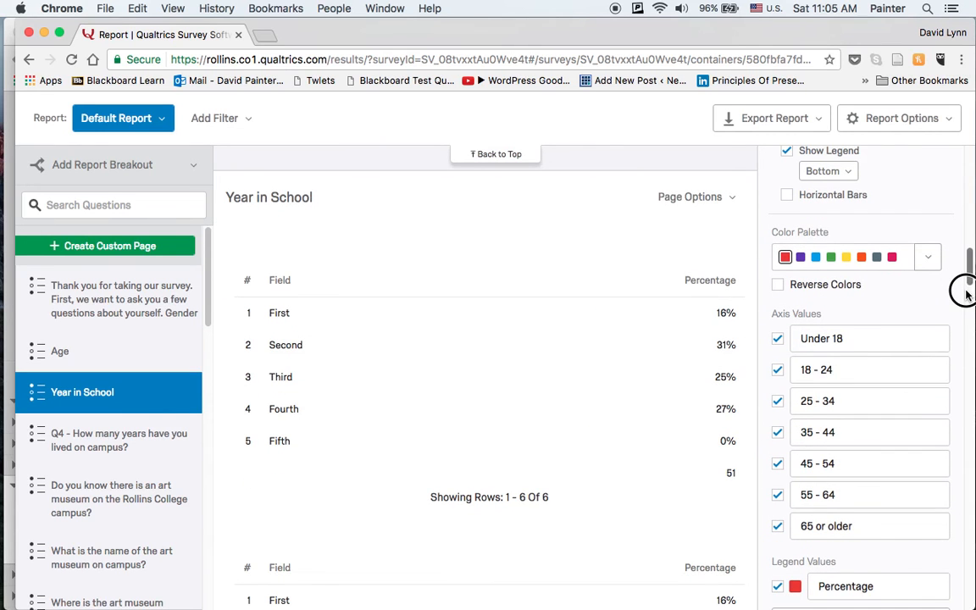
scroll(967, 293, down, 5)
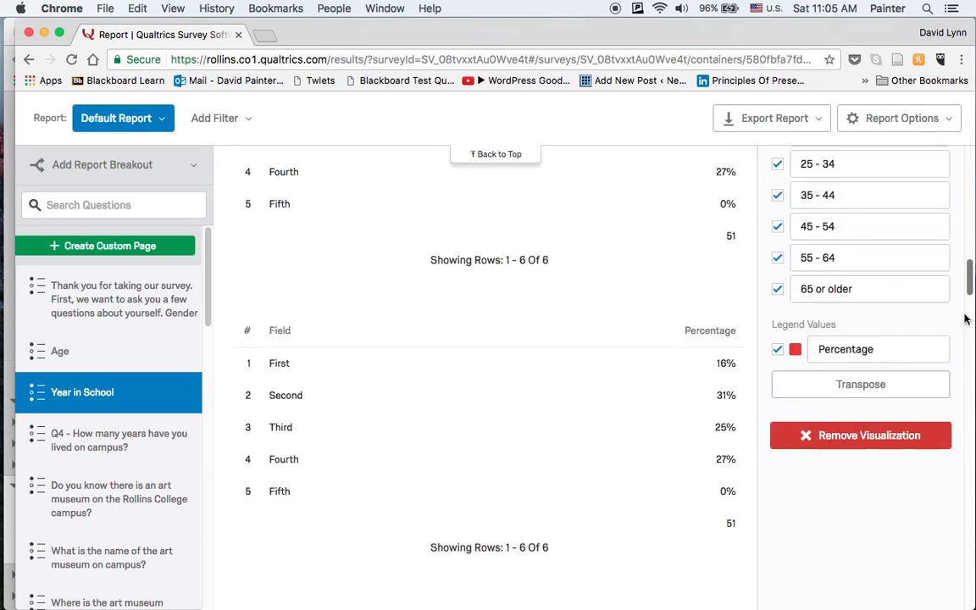
scroll(967, 289, down, 3)
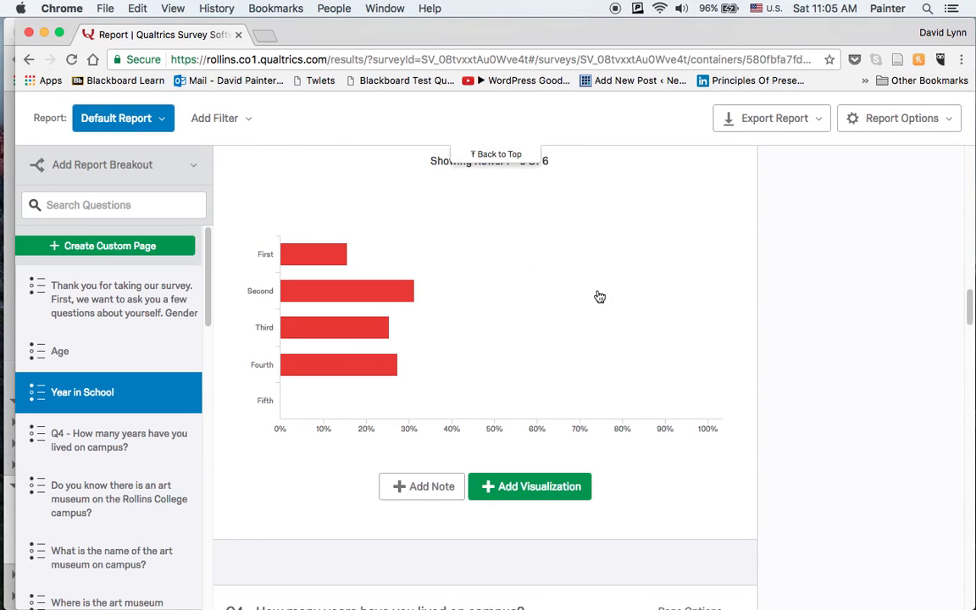
click(449, 297)
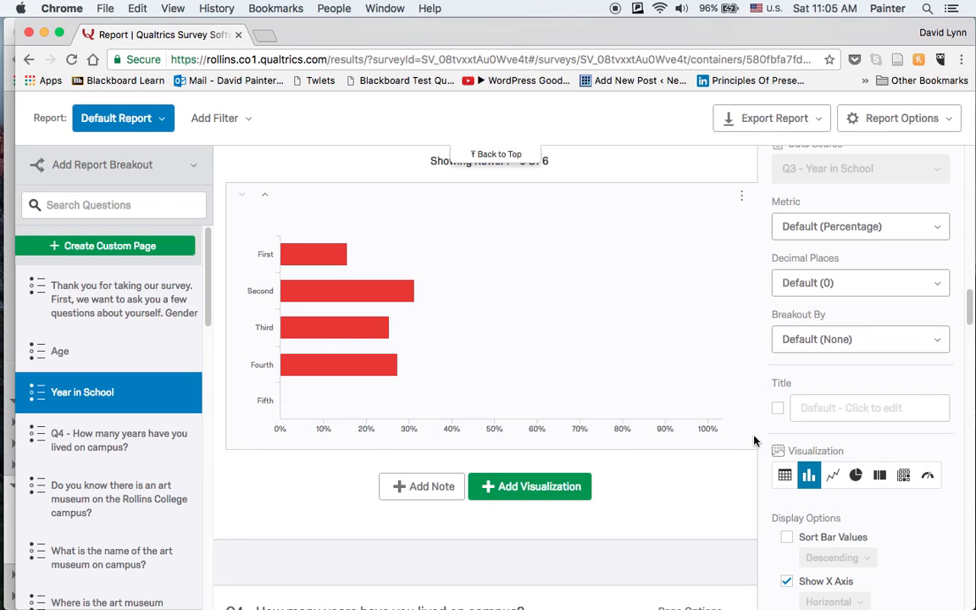
drag(968, 301, 969, 327)
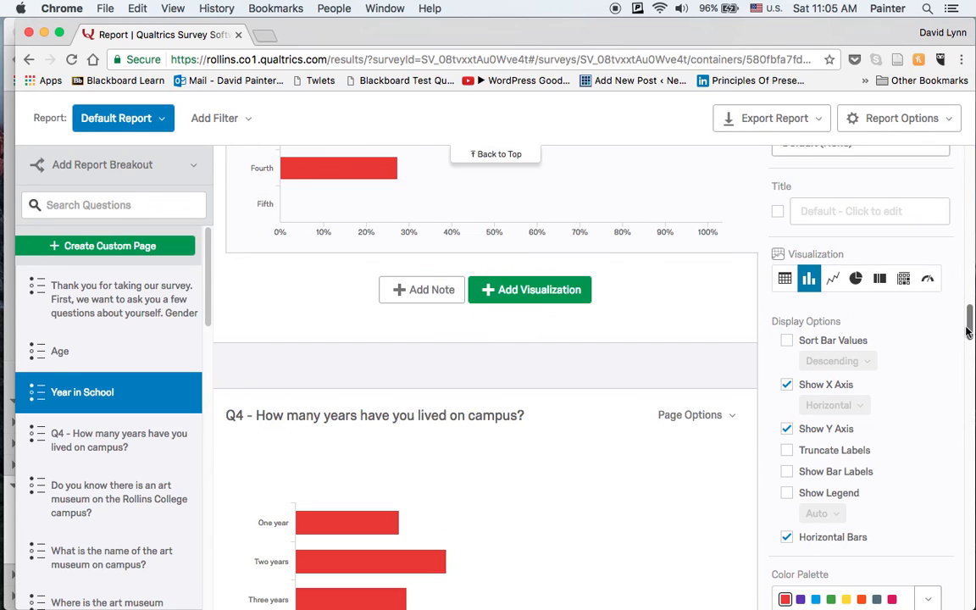
click(787, 538)
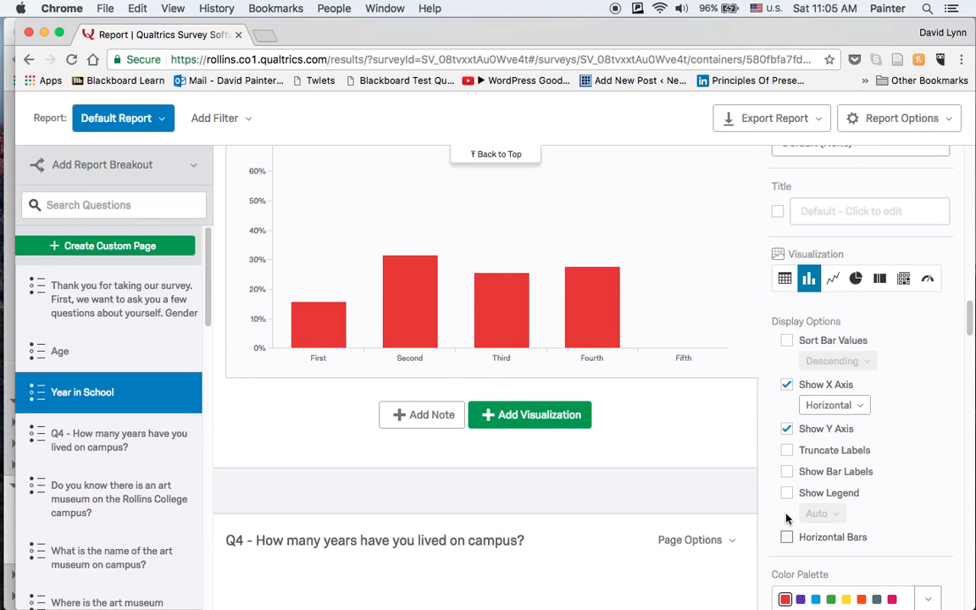
click(787, 539)
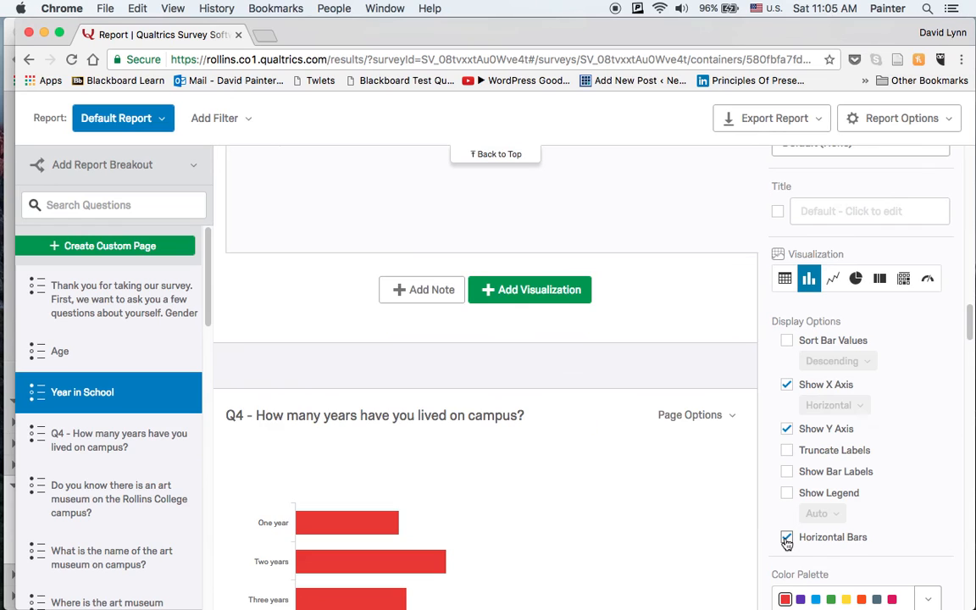
Reverse the Year in School chart's colors, choosing orange as the start color, and look over the available palettes.
scroll(966, 330, down, 3)
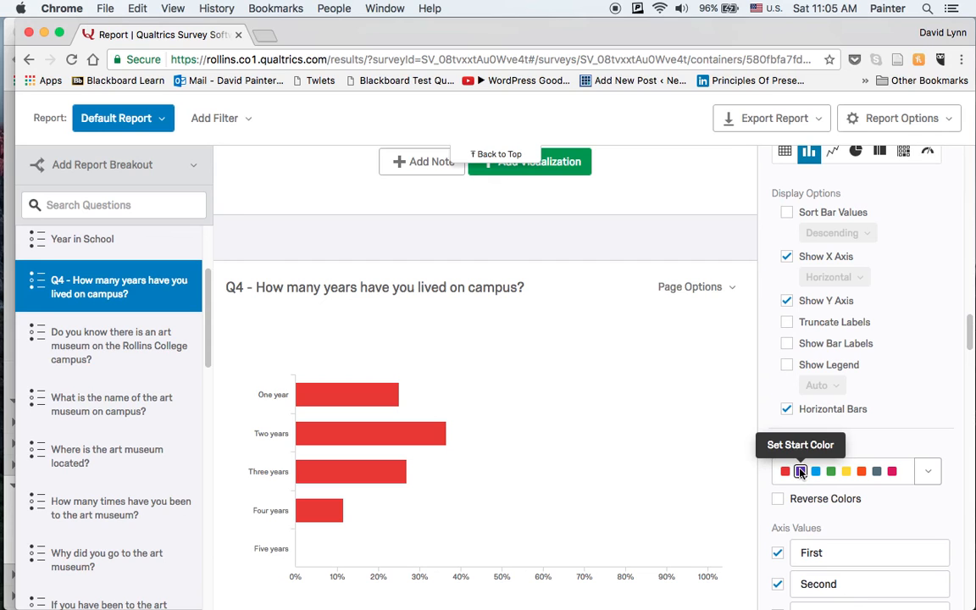
click(778, 500)
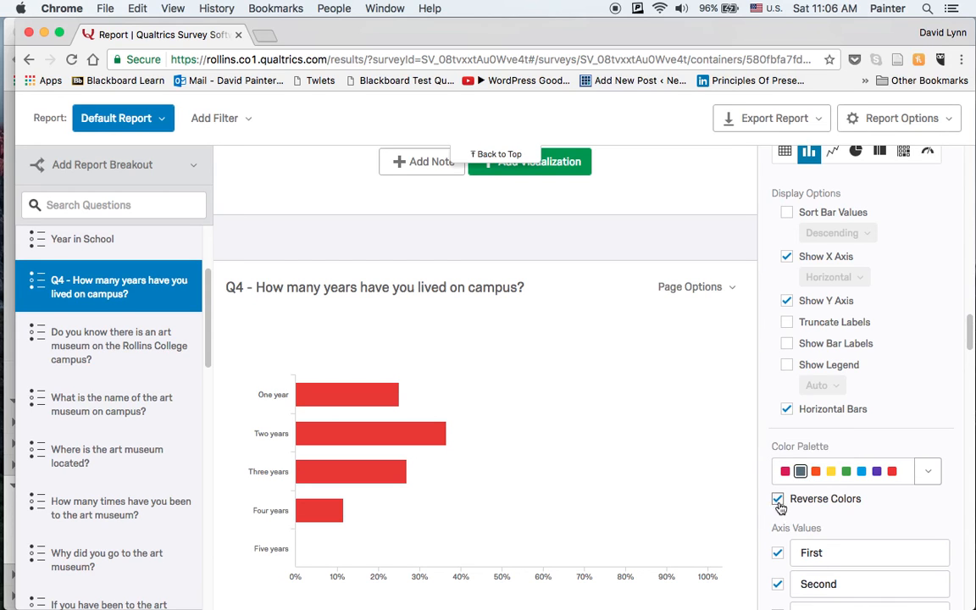
click(816, 471)
click(931, 472)
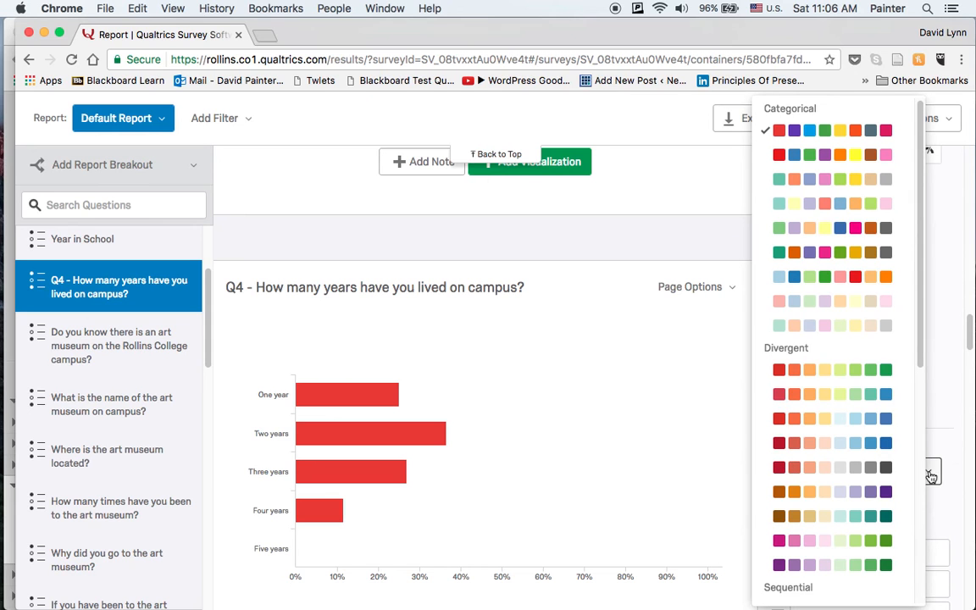
click(929, 364)
Examine the charts for the questions on the art museum's name, its location and the number of visits.
drag(970, 334, 961, 429)
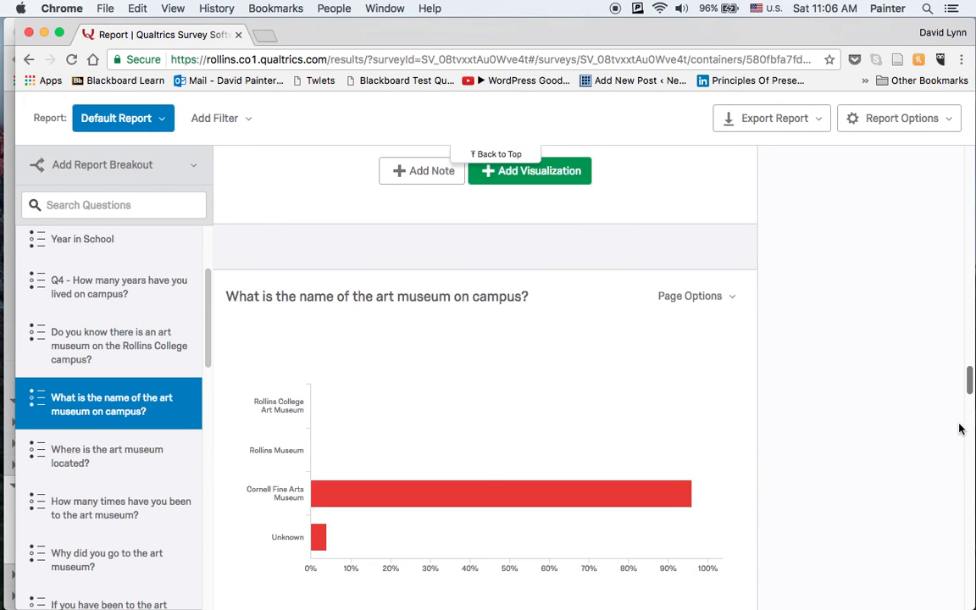
click(483, 453)
drag(966, 370, 970, 435)
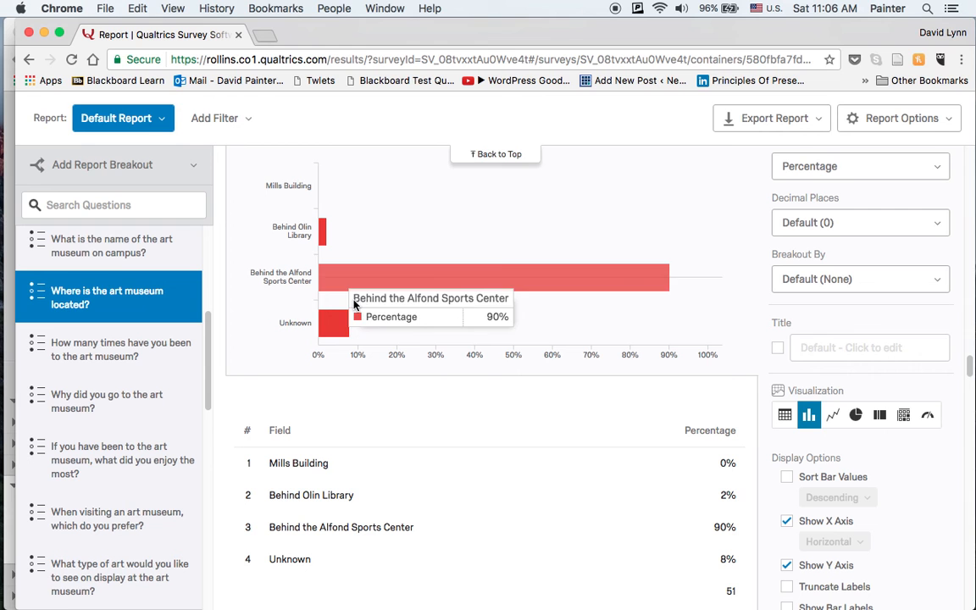
drag(965, 370, 968, 394)
scroll(968, 394, down, 3)
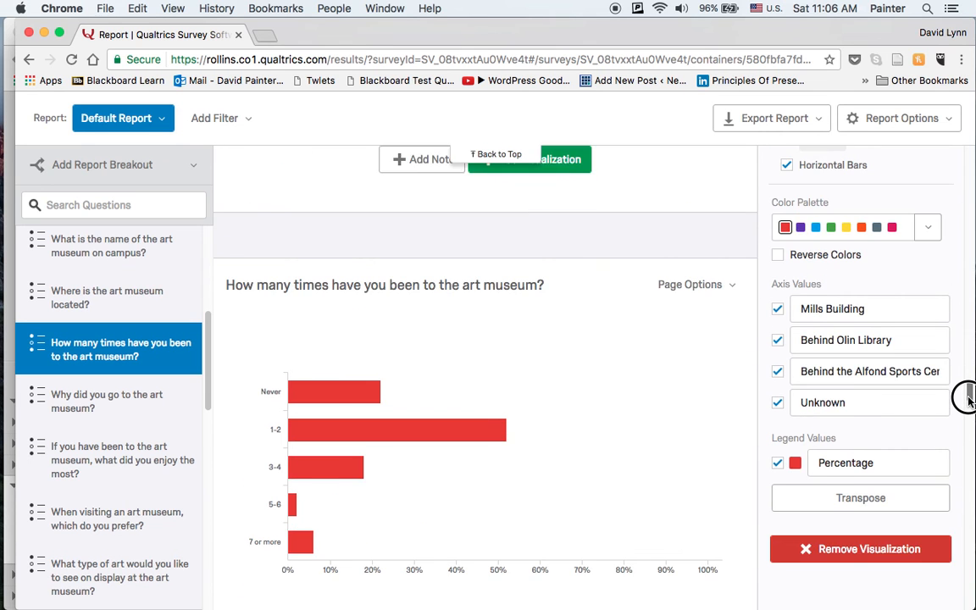
mouse_move(583, 340)
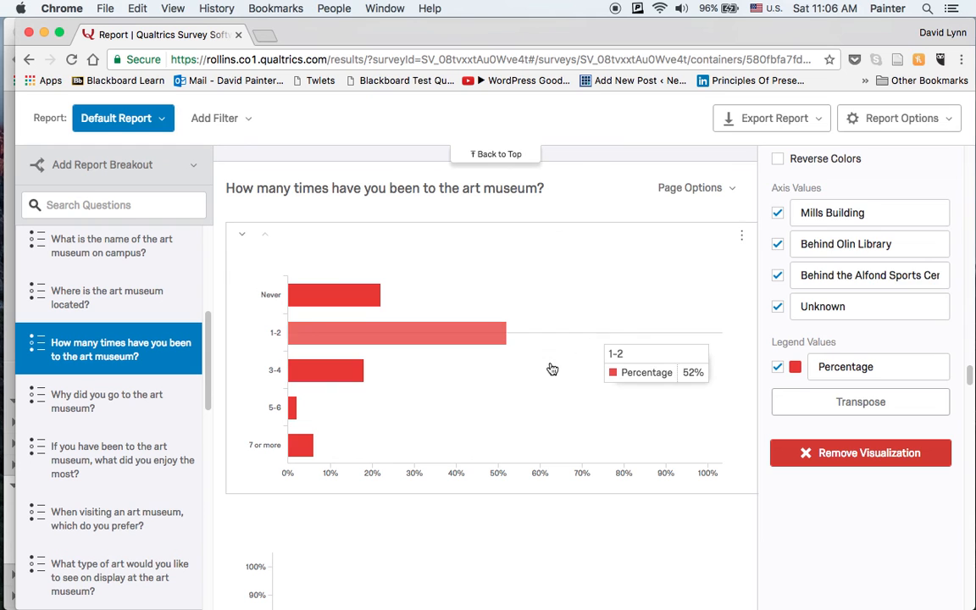
click(551, 368)
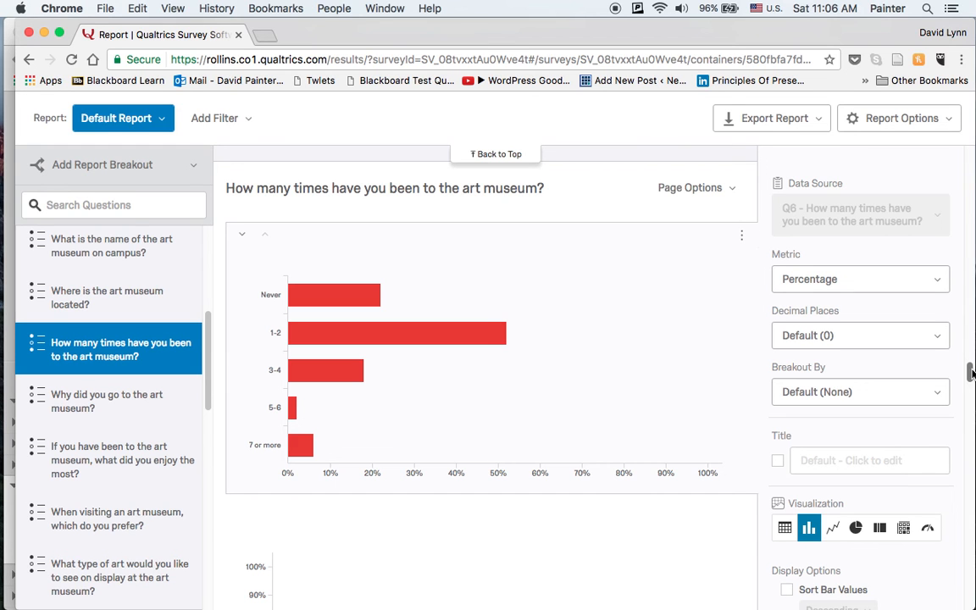
scroll(969, 376, down, 7)
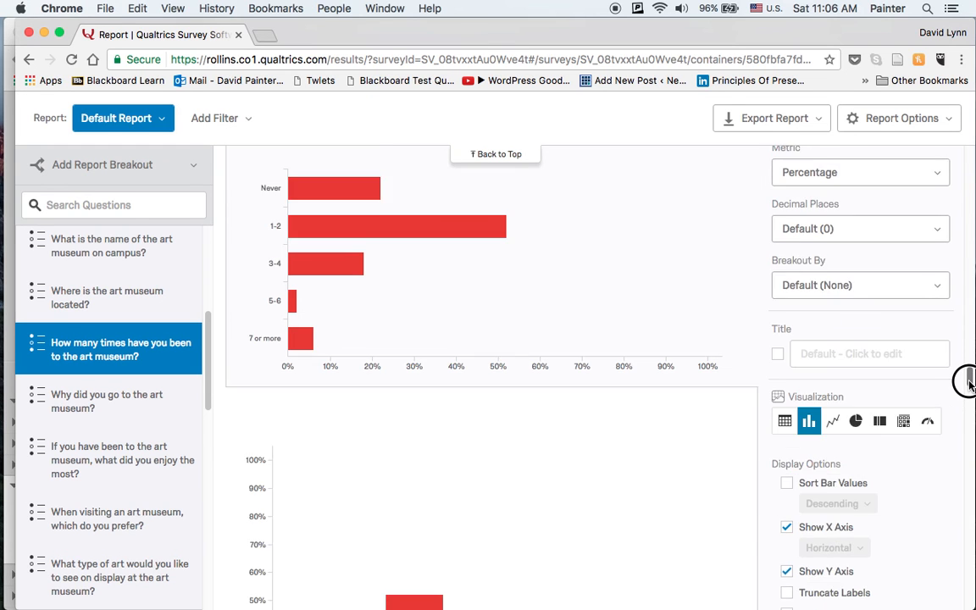
click(786, 531)
Export the "Why did you go to the art museum?" page as a PPTX file.
drag(969, 384, 971, 414)
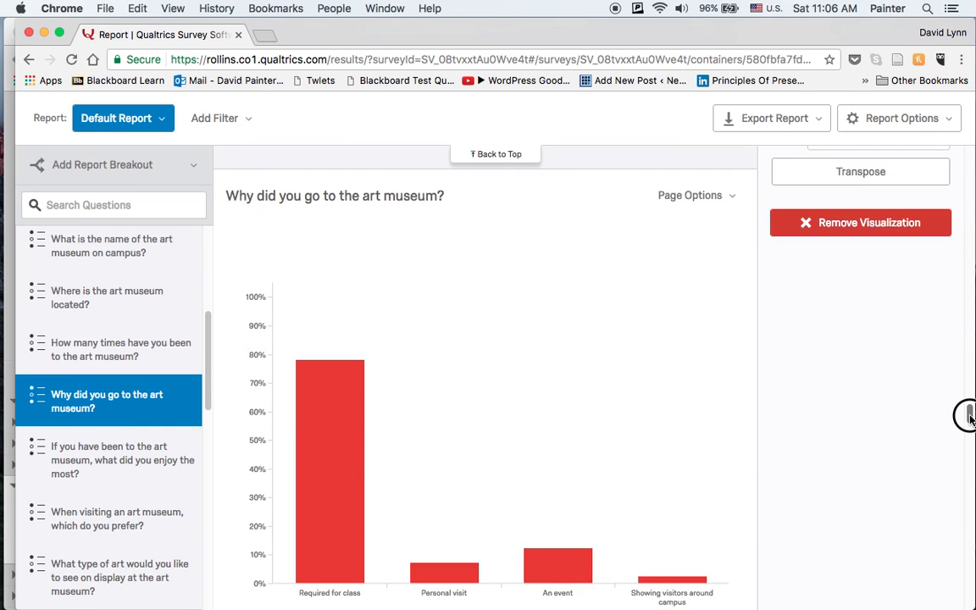
scroll(664, 308, down, 1)
click(714, 170)
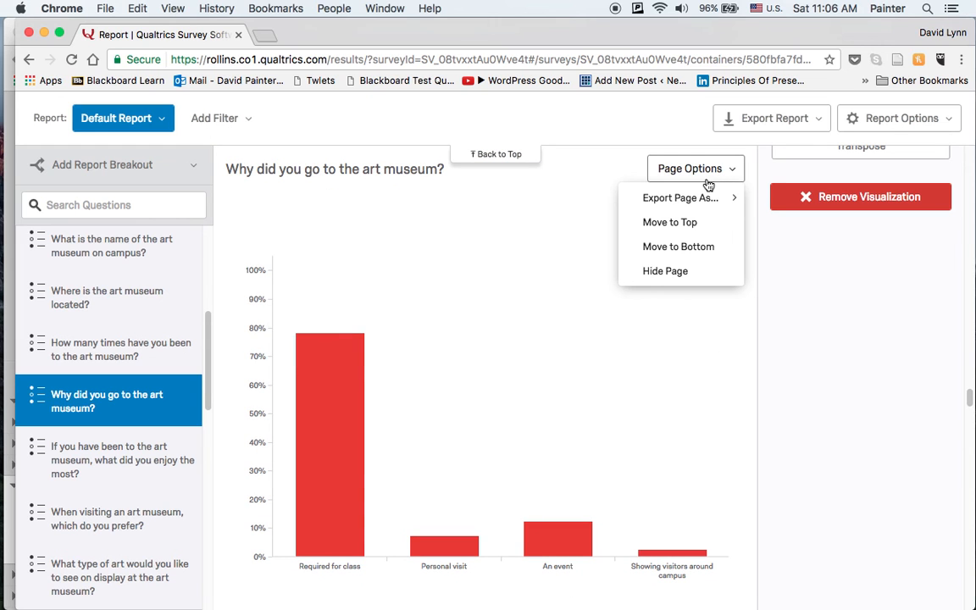
mouse_move(634, 193)
click(494, 248)
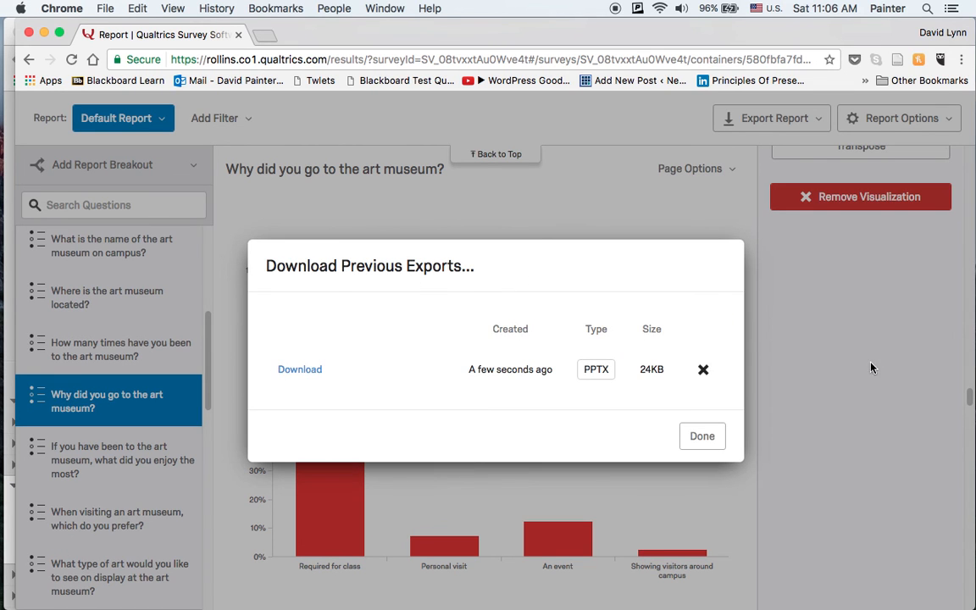
Delete the PPTX entry from the report's previous exports and close the list.
click(704, 370)
click(857, 407)
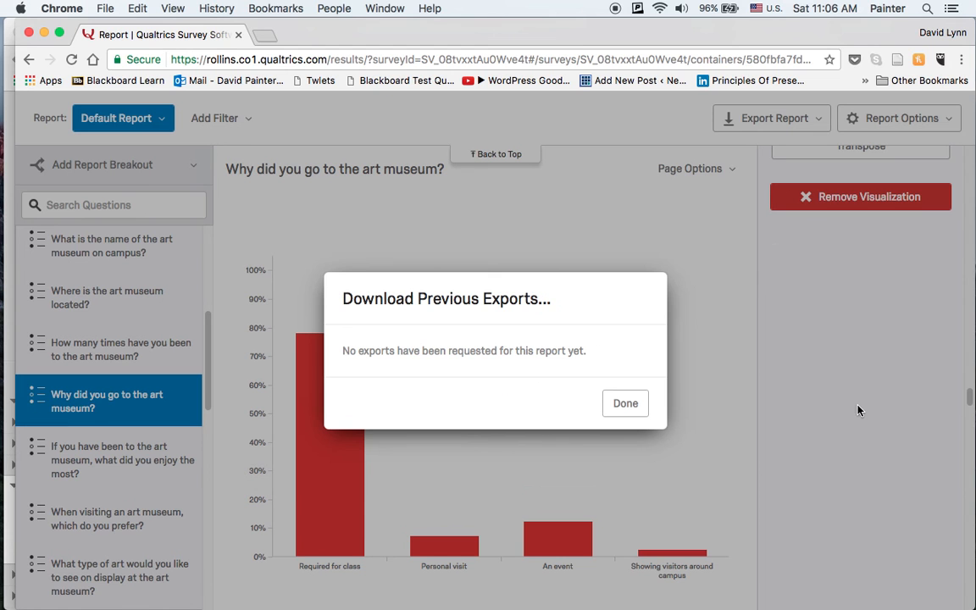
click(628, 410)
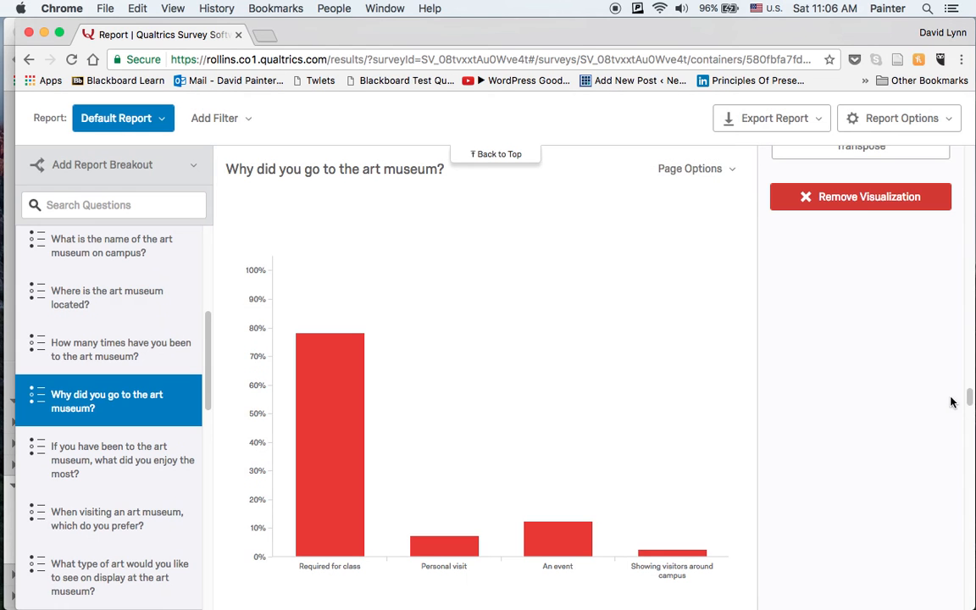
Leave the survey report and return to the Week 10 Blackboard page with the Presentation 2 files.
drag(971, 399, 971, 186)
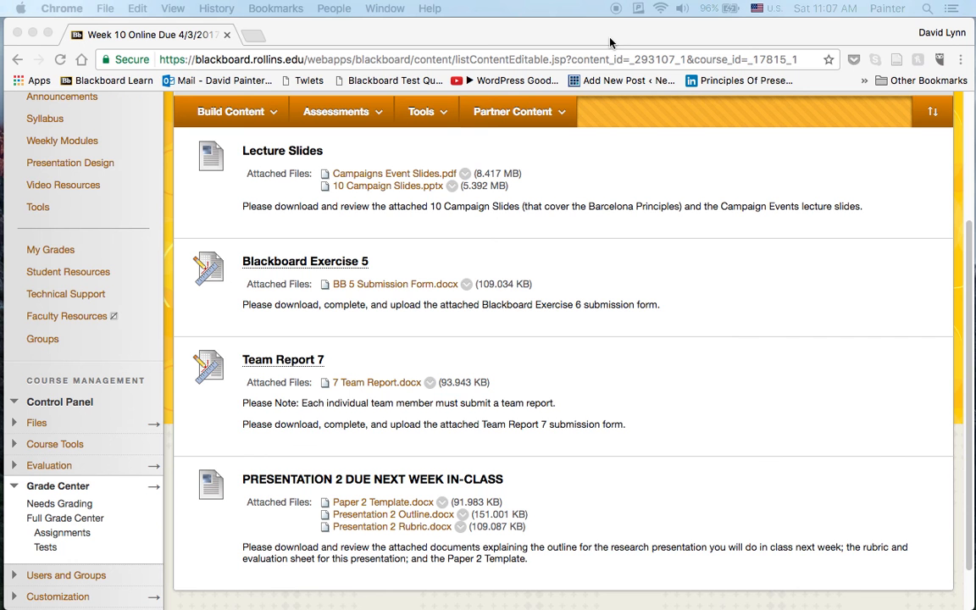
click(608, 41)
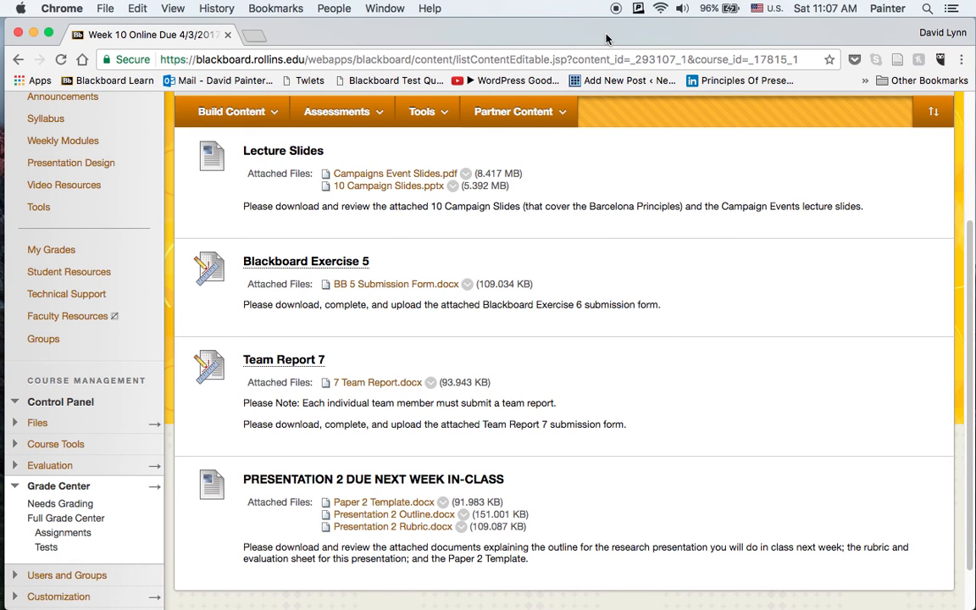